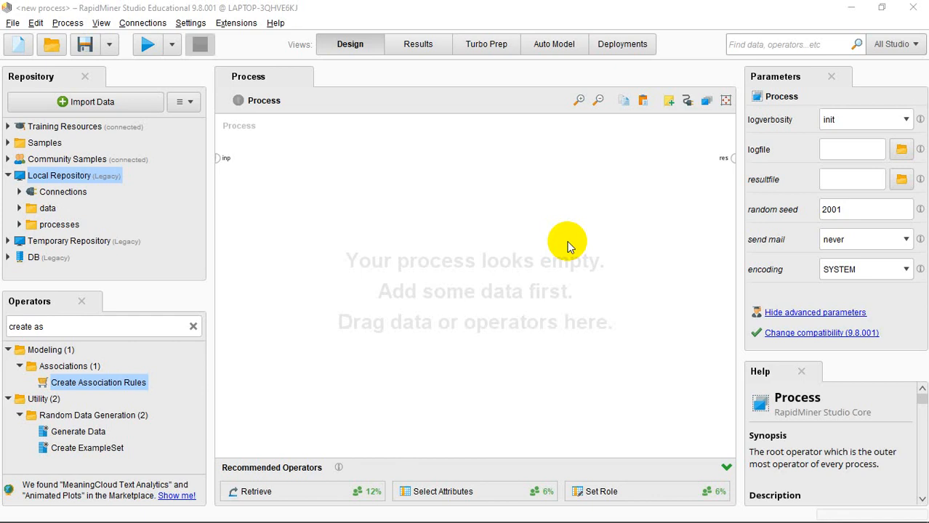
Switch to the Data Komplit workbook in Excel and examine the village records, especially the IKL, IKE and IKS columns
mouse_move(153, 521)
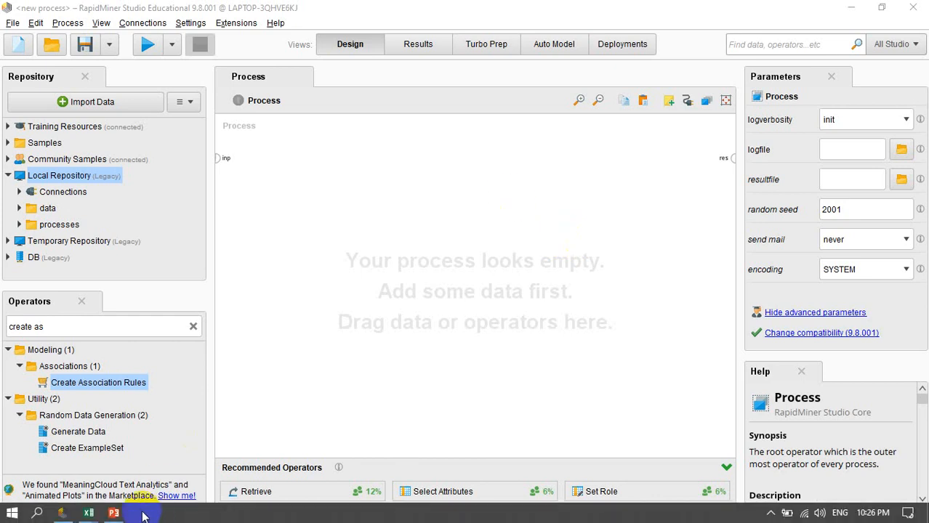
mouse_move(101, 515)
left_click(65, 452)
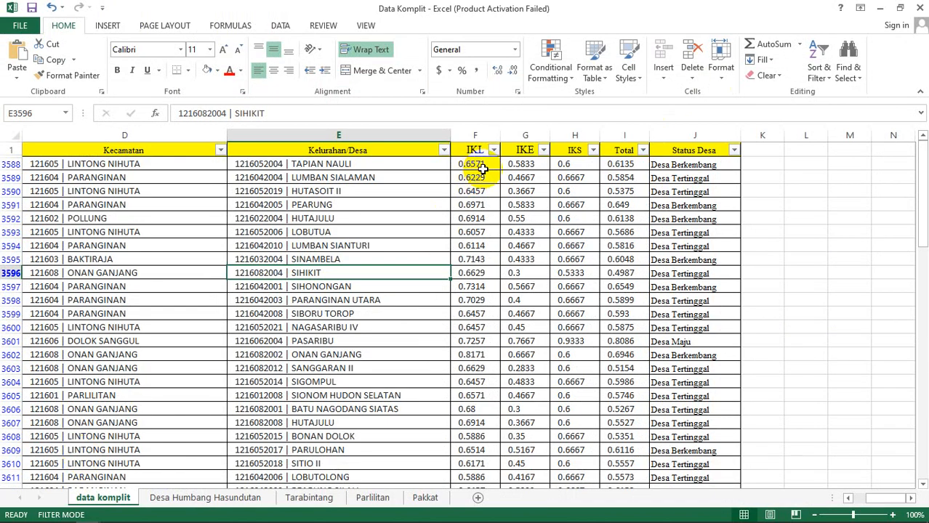
scroll(410, 256, "down", 5)
scroll(410, 255, "down", 20)
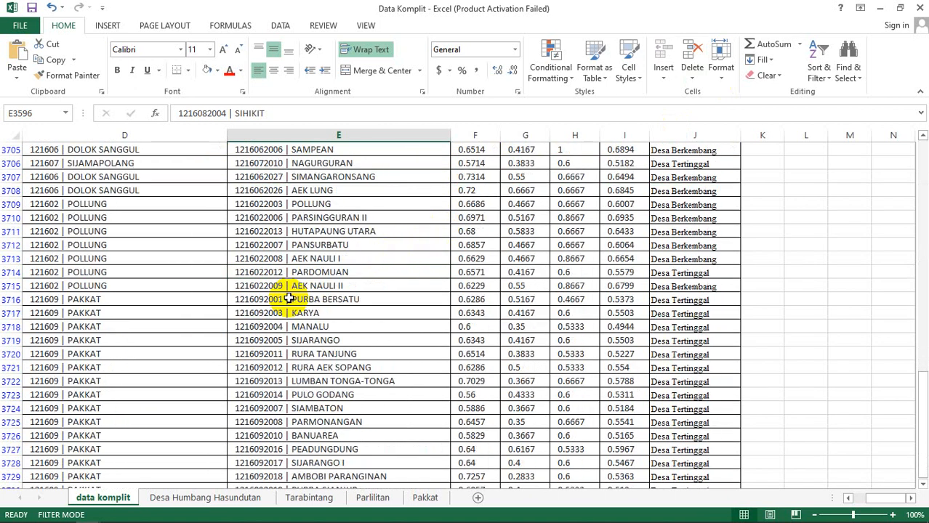
scroll(288, 299, "up", 20)
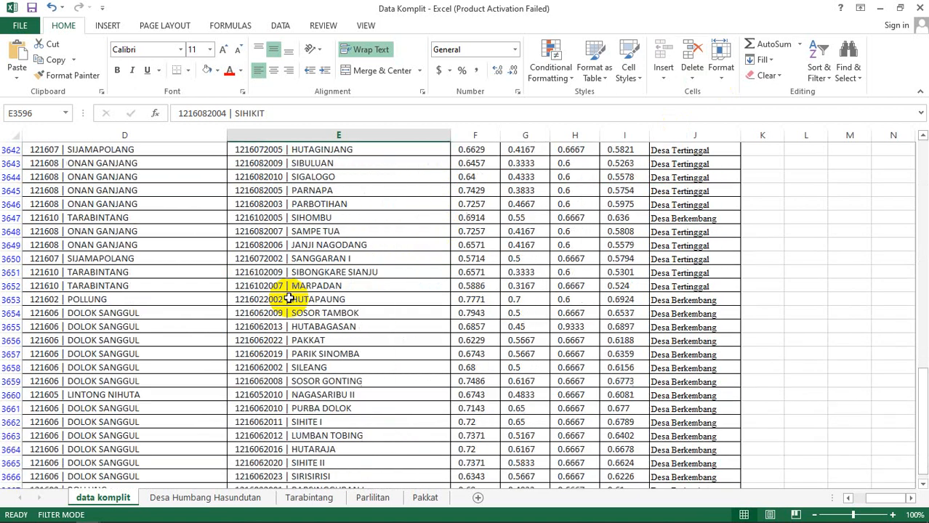
scroll(288, 298, "up", 12)
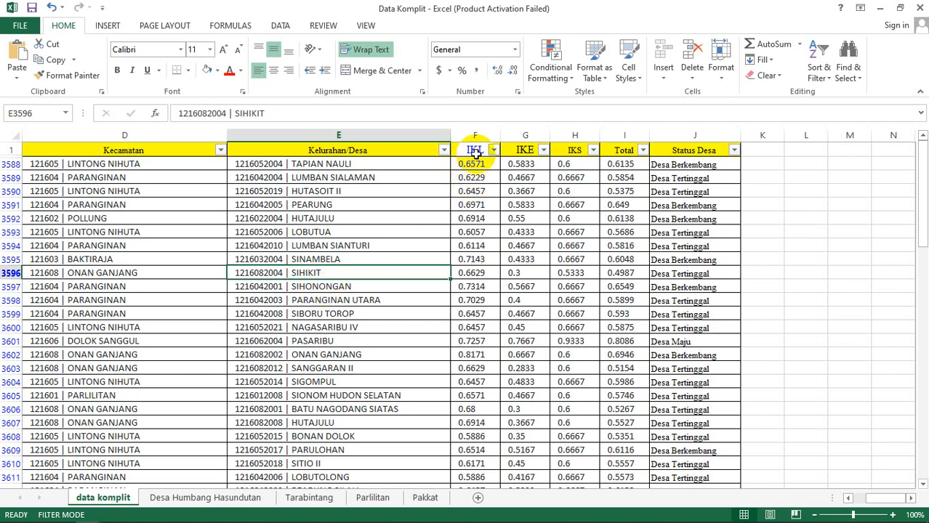
left_click_drag(475, 153, 580, 379)
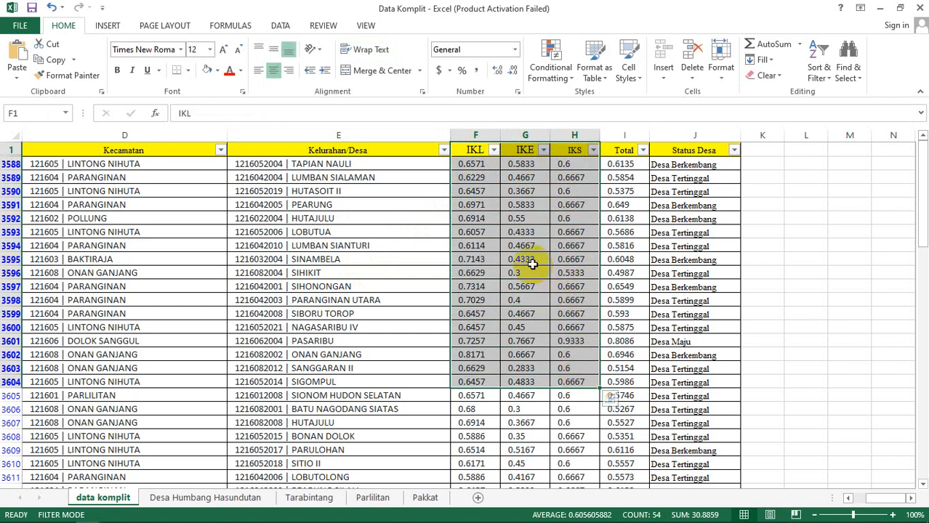
Switch to the tesss workbook and review the IKL, IKE and IKS rows on the data percobaan sheet
left_click(88, 513)
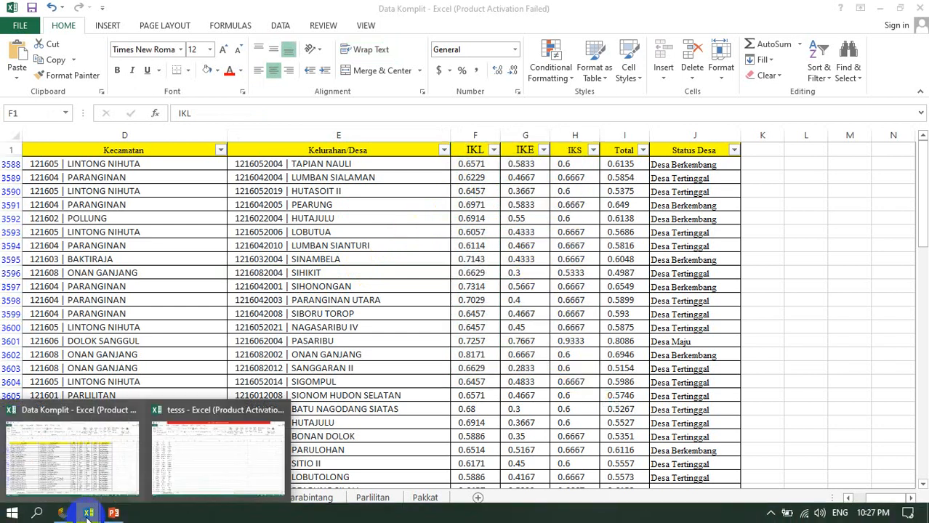
left_click(186, 469)
left_click(169, 314)
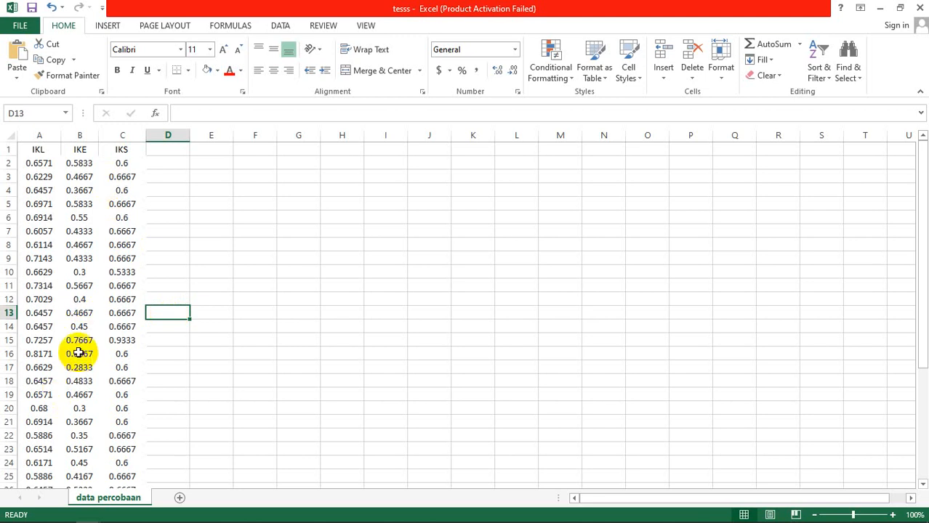
scroll(75, 328, "down", 8)
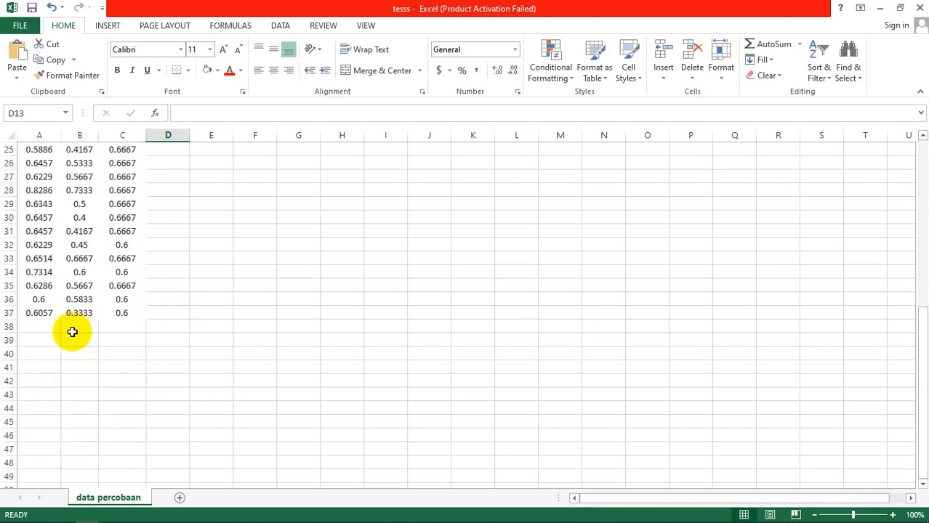
scroll(46, 327, "up", 8)
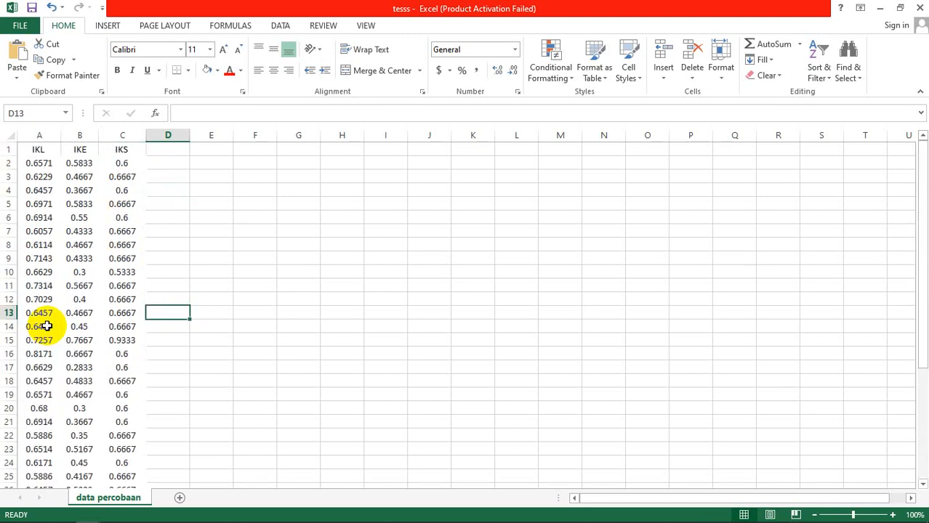
scroll(51, 270, "down", 6)
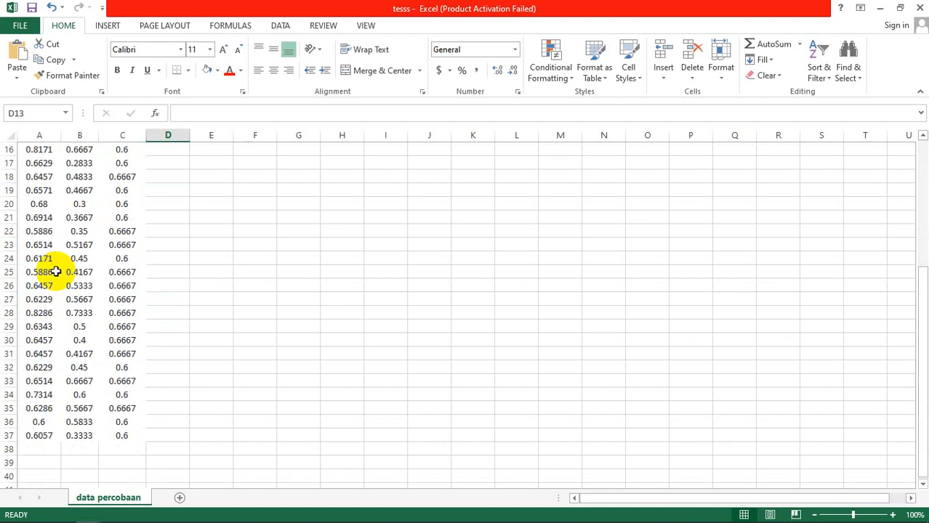
scroll(11, 393, "up", 6)
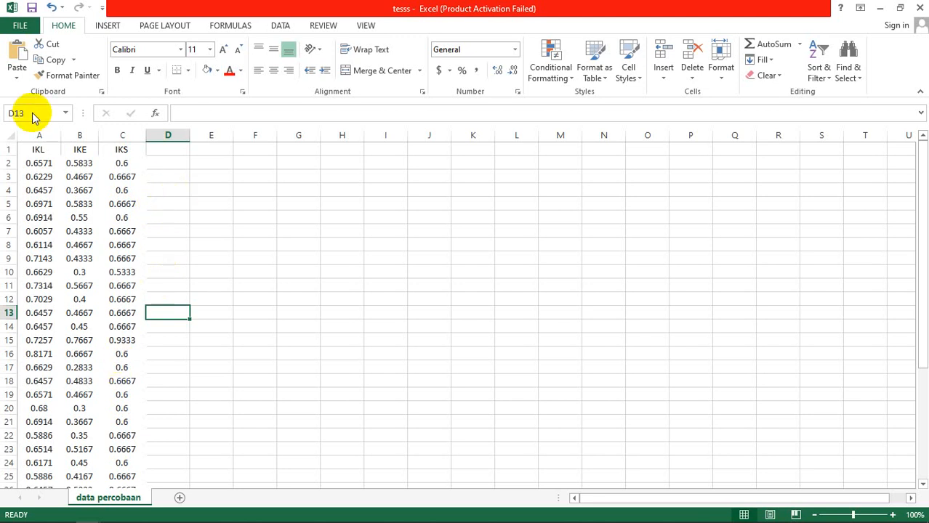
Save a copy of the tesss workbook to the Desktop as an Excel Workbook named pengujiank-means
left_click(24, 28)
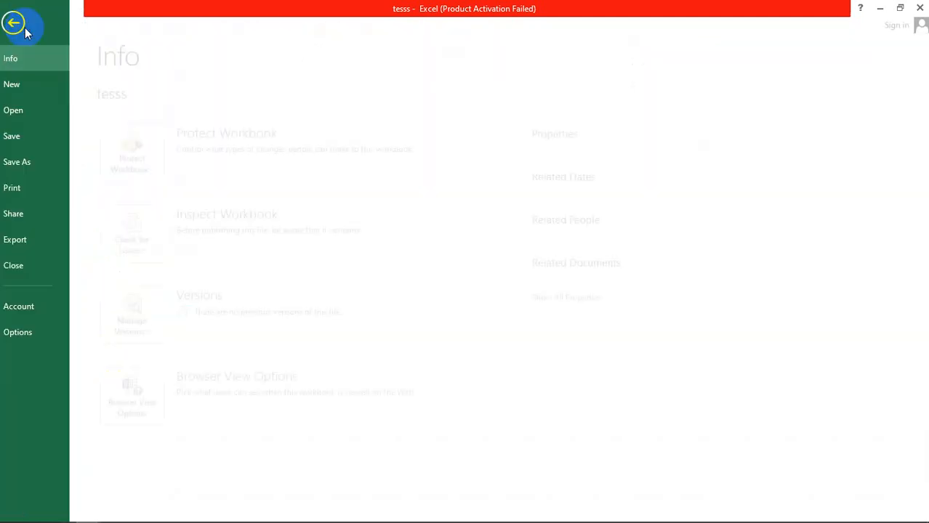
left_click(37, 161)
left_click(362, 401)
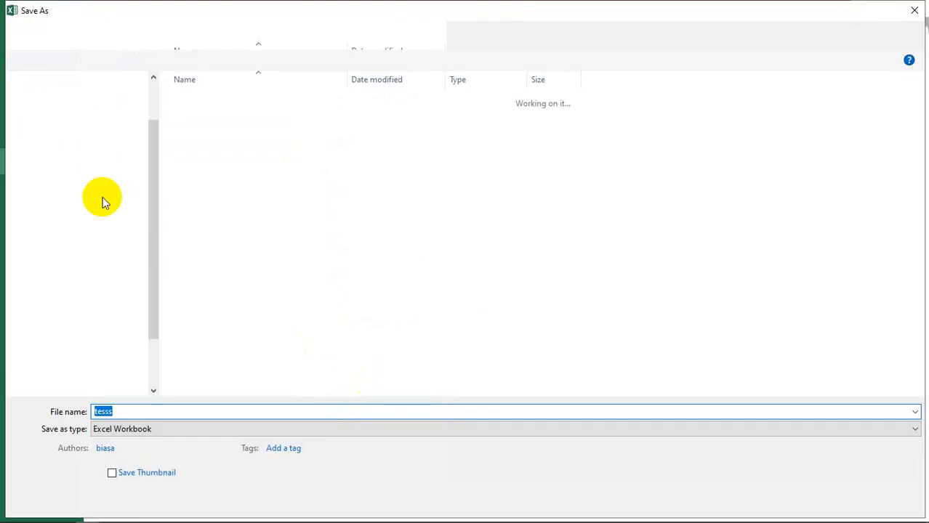
left_click_drag(151, 253, 147, 190)
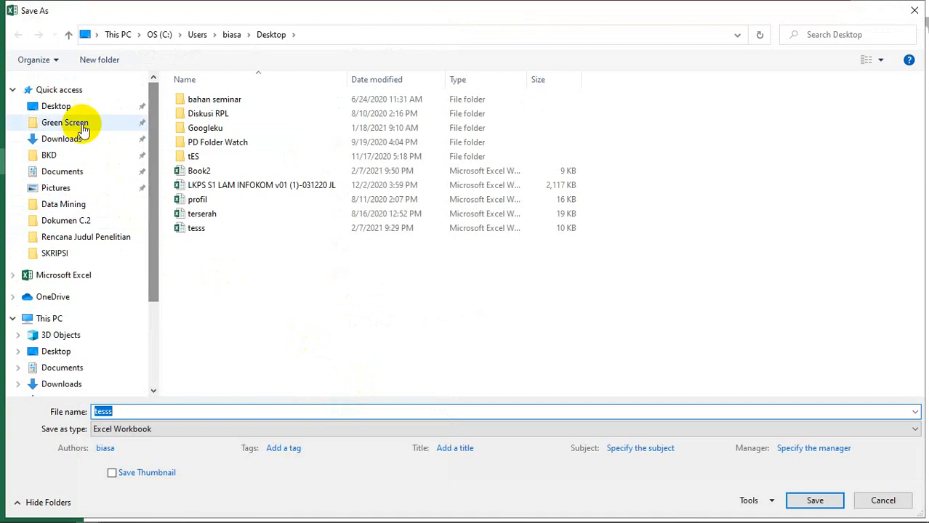
left_click(59, 106)
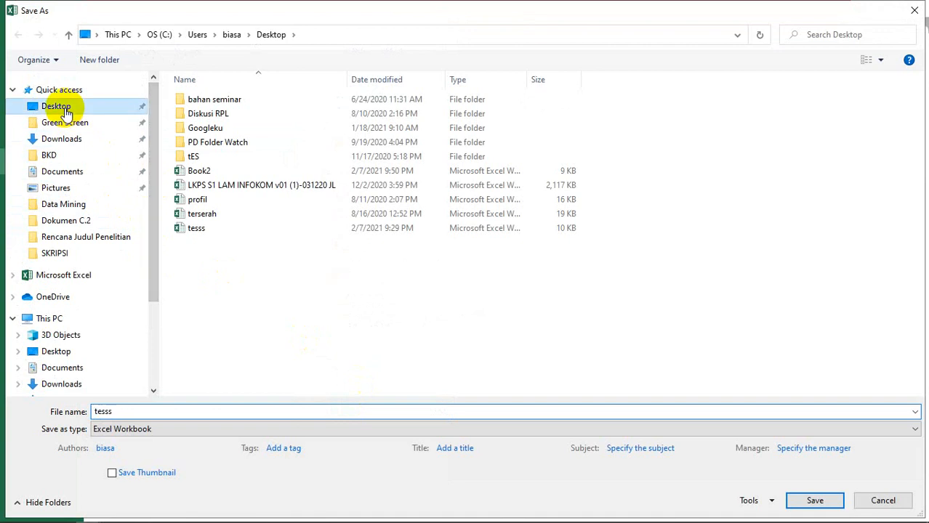
double_click(166, 409)
type("pengu")
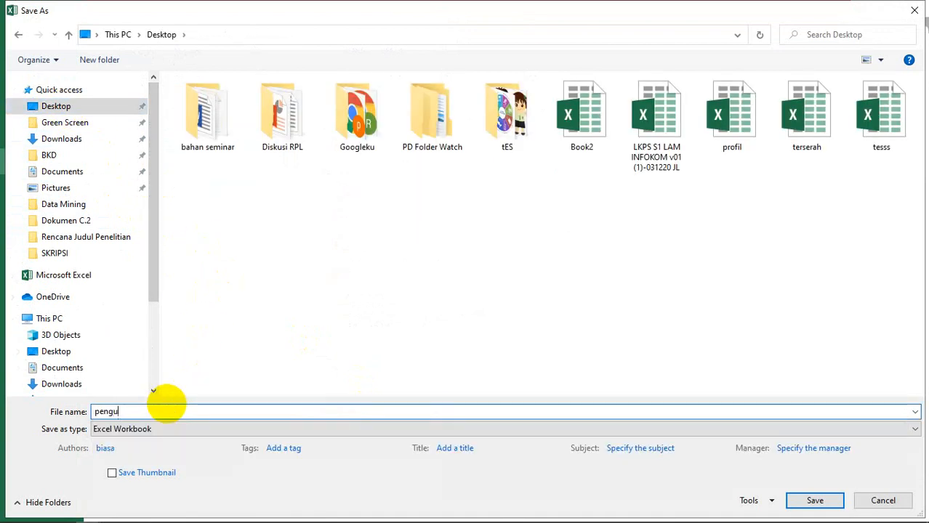
type("jiank-means")
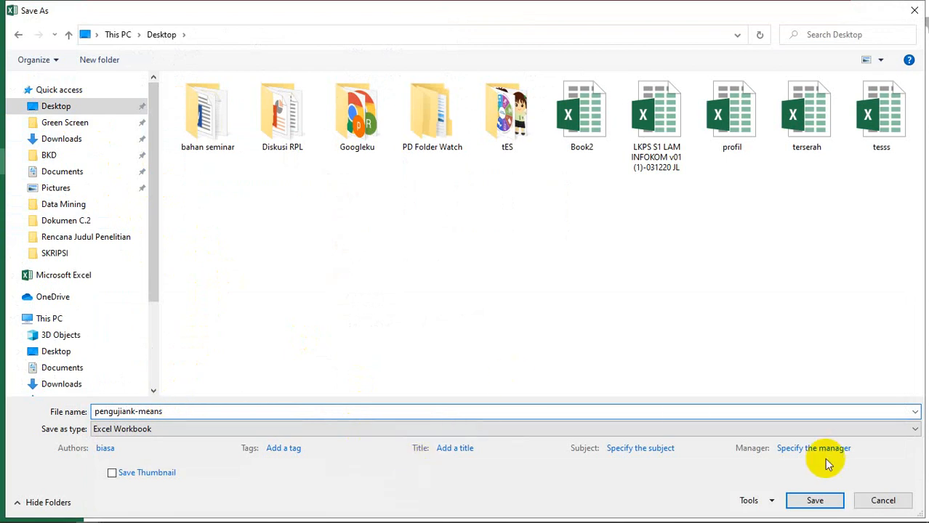
left_click(817, 500)
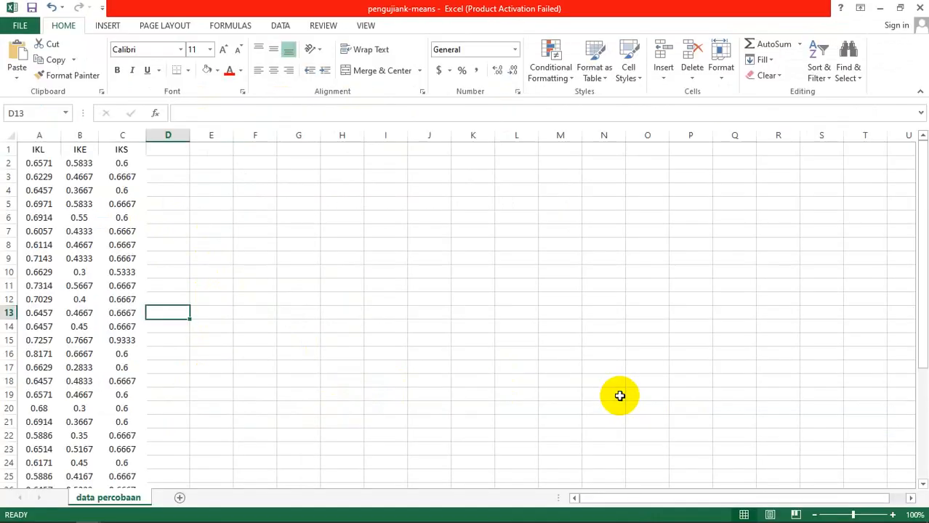
Switch to RapidMiner Studio and start a data import from the computer, browsing to the Desktop folder
mouse_move(140, 516)
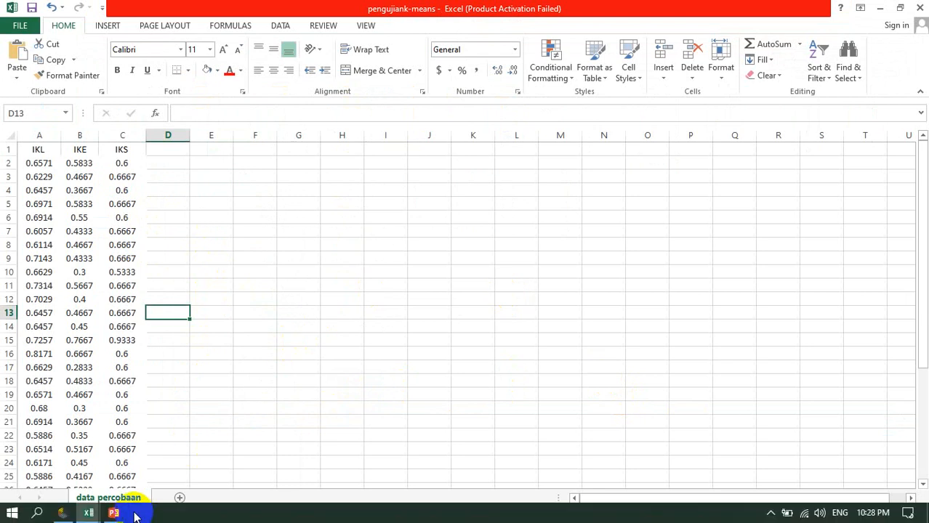
left_click(69, 514)
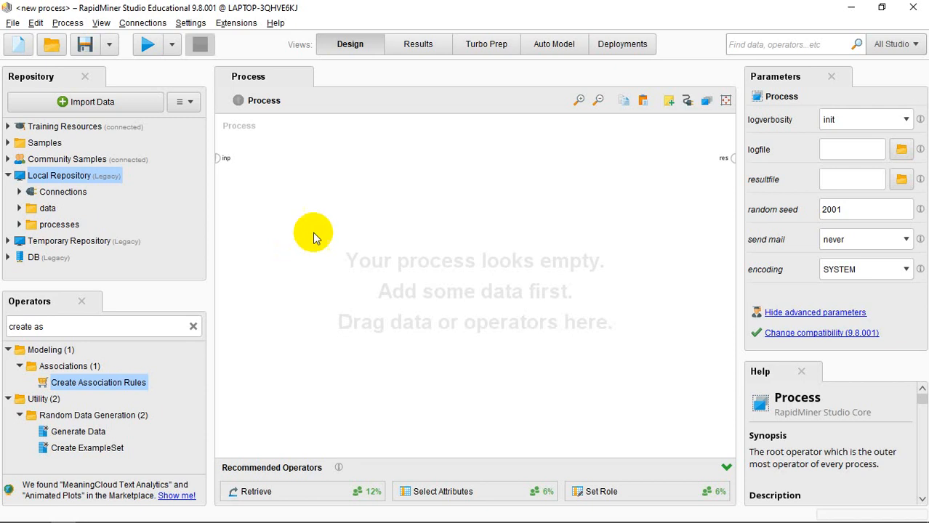
left_click(120, 109)
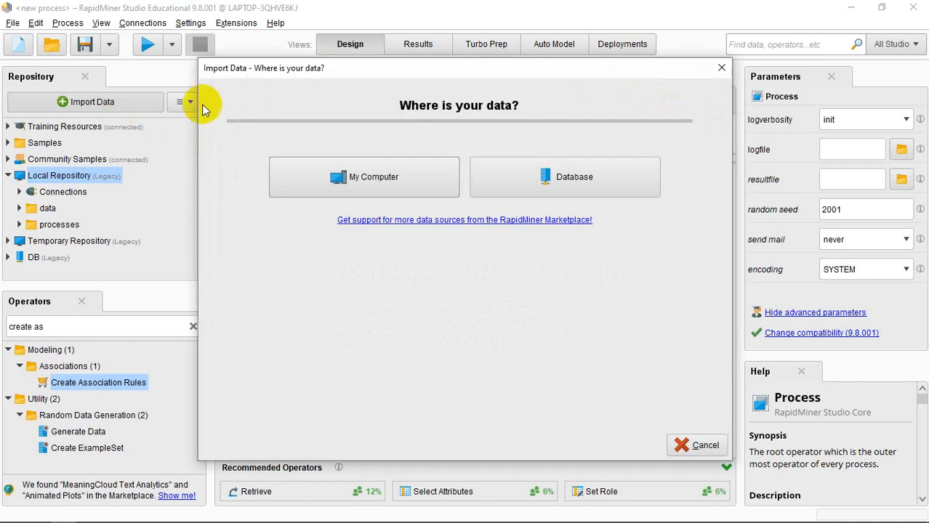
left_click(390, 179)
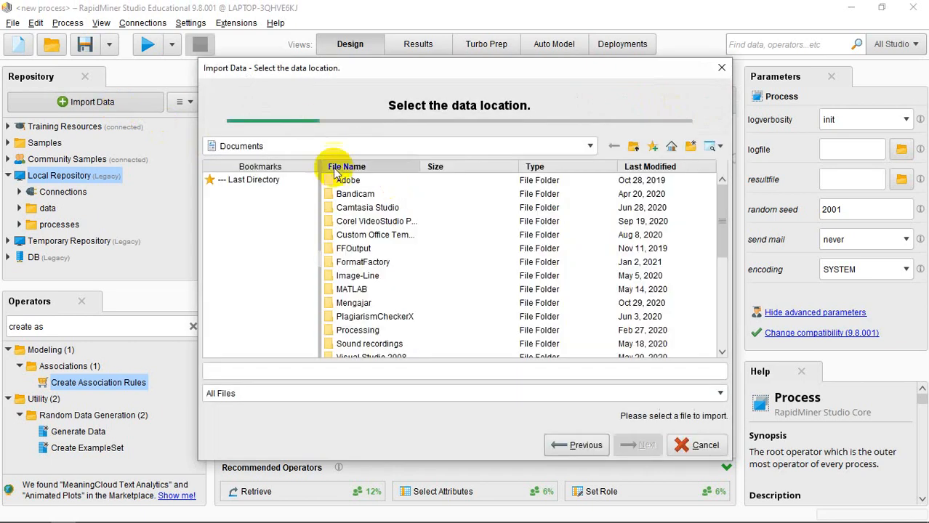
left_click(307, 146)
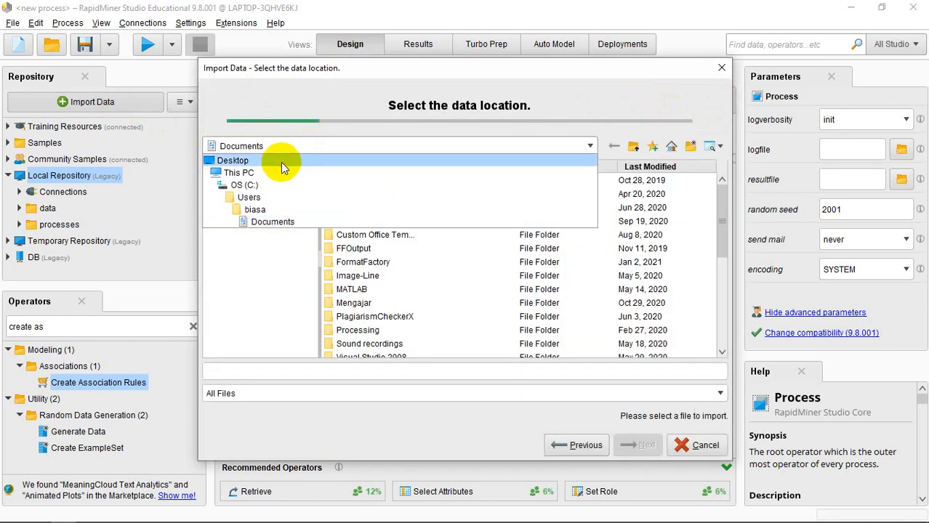
left_click(282, 164)
Choose pengujiank-means.xlsx as the file to import and proceed to the cell selection
scroll(417, 247, "down", 4)
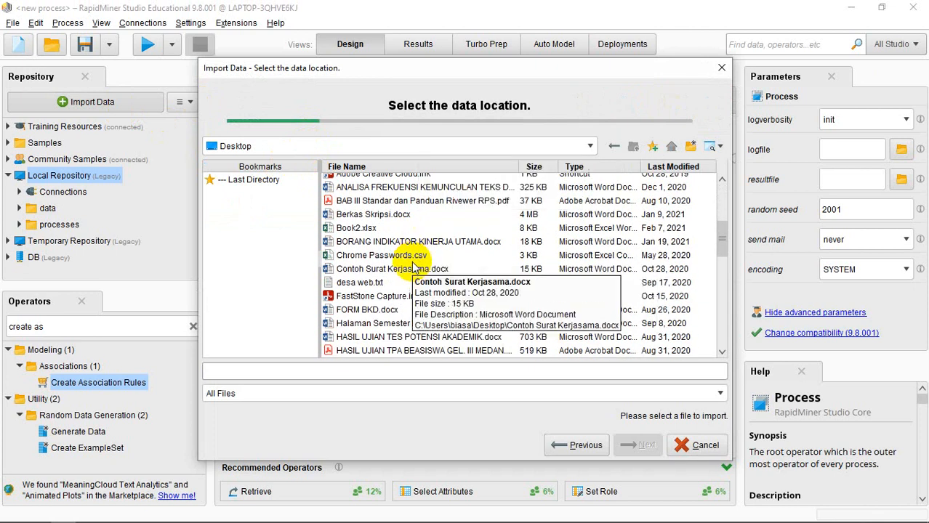
scroll(416, 278, "down", 1)
scroll(416, 278, "down", 6)
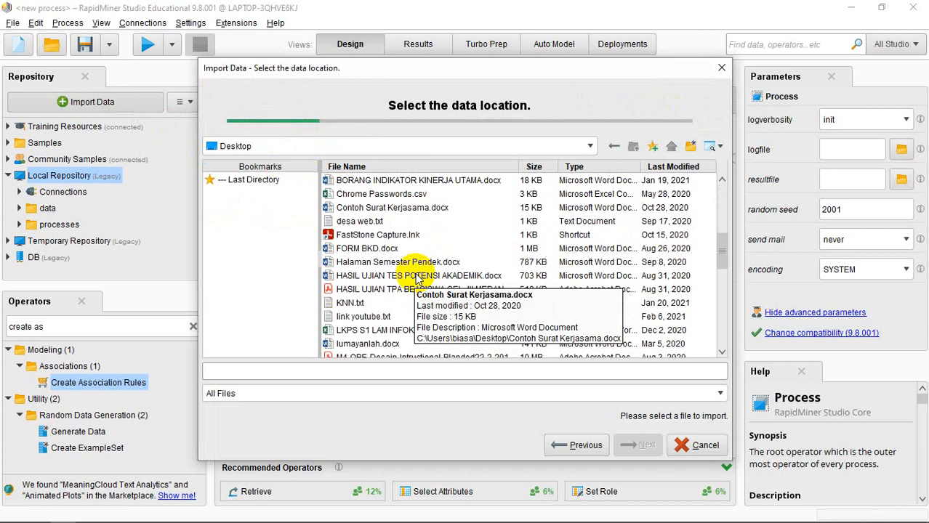
scroll(417, 279, "down", 3)
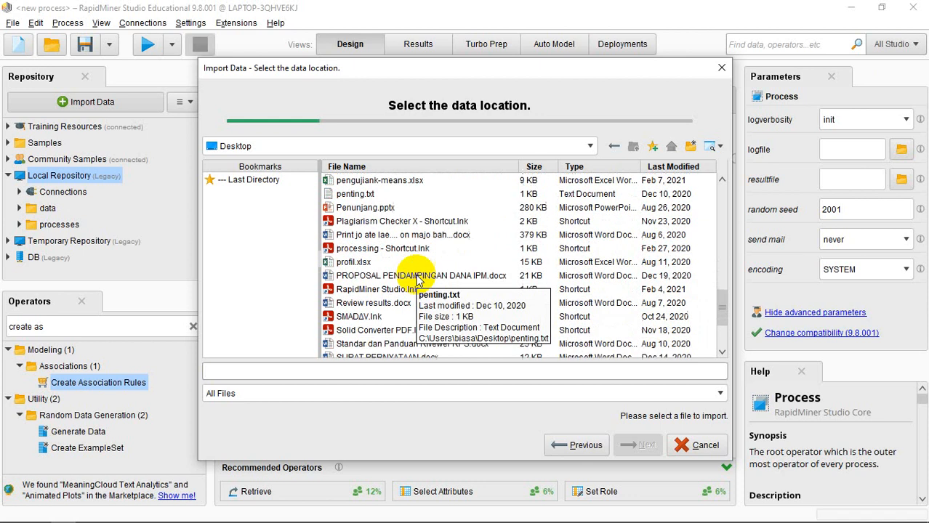
scroll(395, 291, "down", 2)
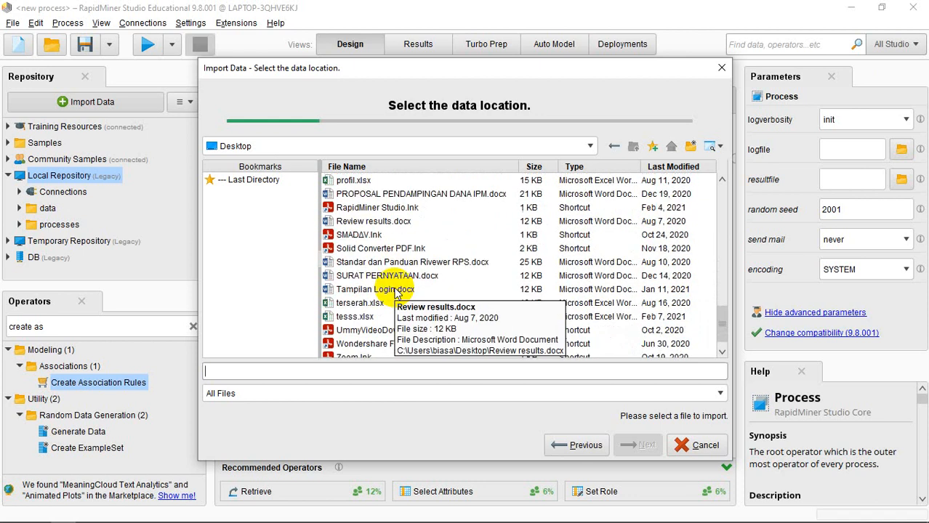
left_click(357, 316)
key("p")
key("p")
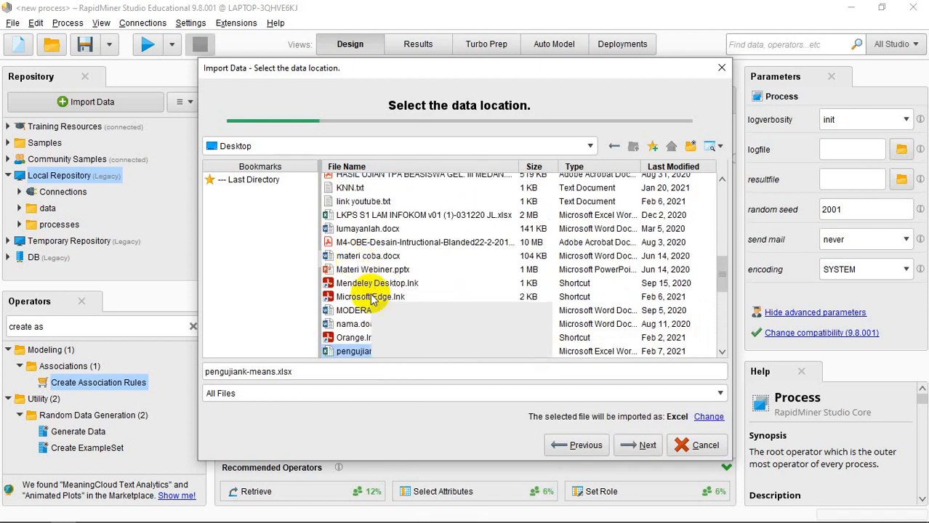
left_click(629, 446)
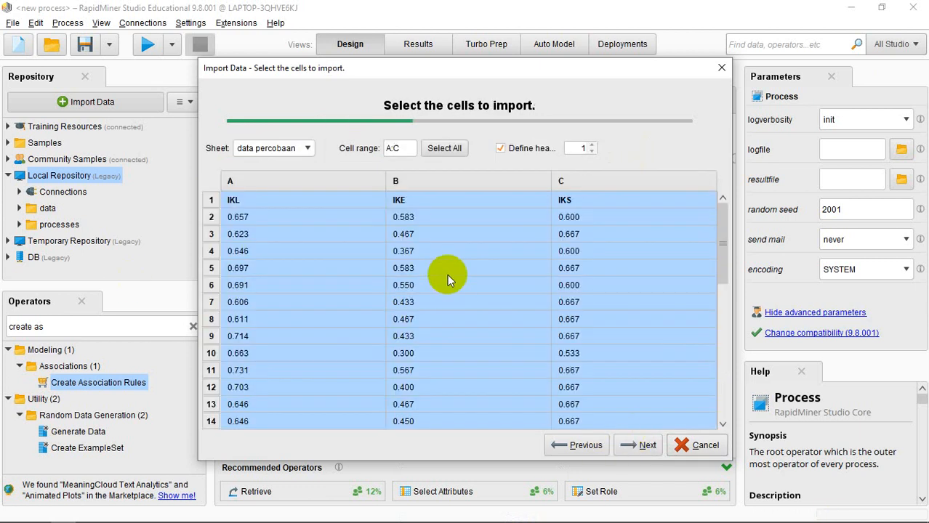
Review the data percobaan sheet's cells and accept range A:C with row 1 as the header row
scroll(488, 287, "down", 5)
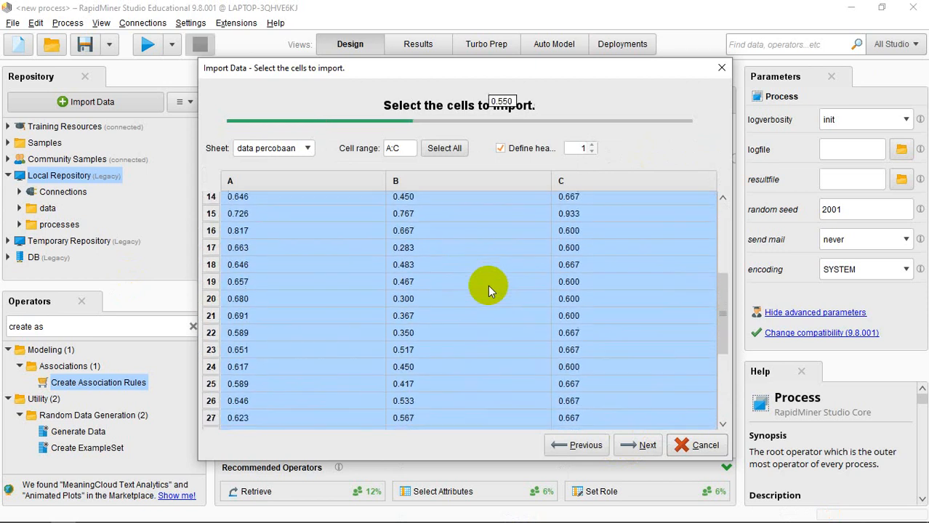
scroll(488, 289, "down", 4)
scroll(490, 294, "up", 3)
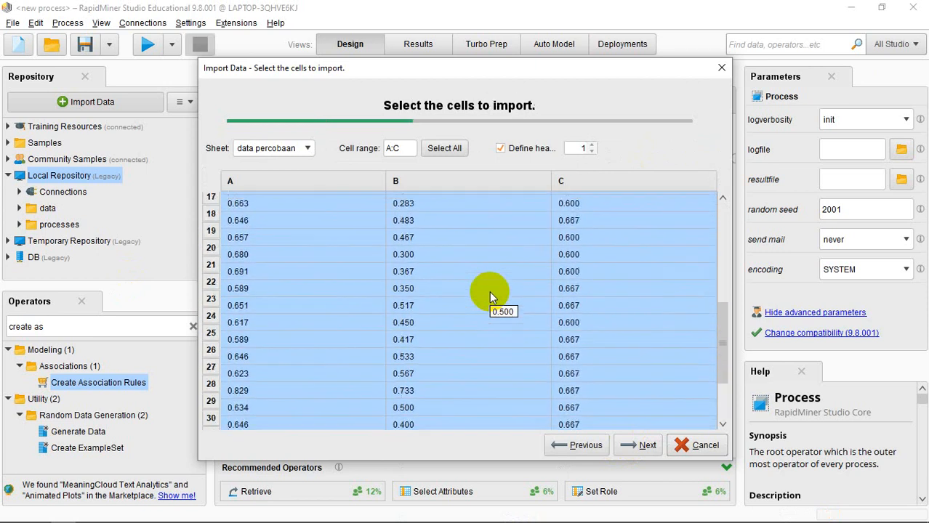
scroll(489, 291, "up", 5)
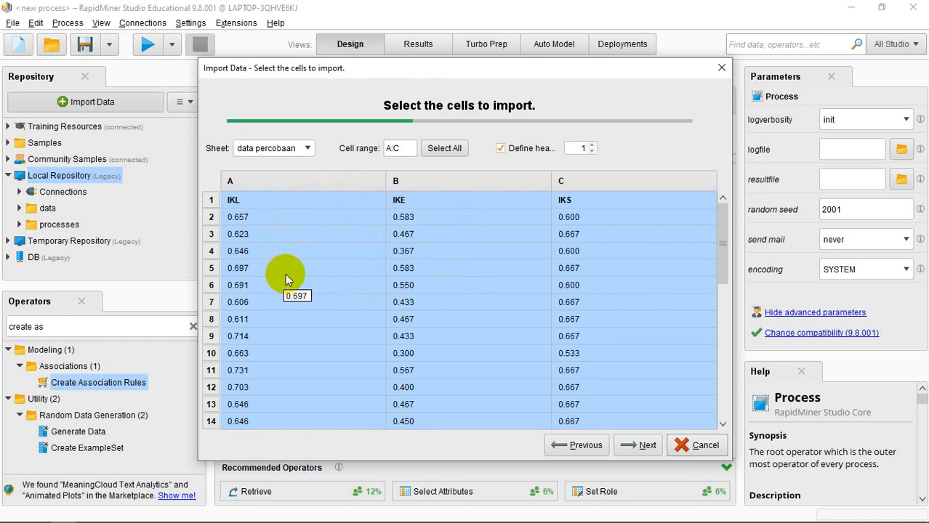
left_click(643, 447)
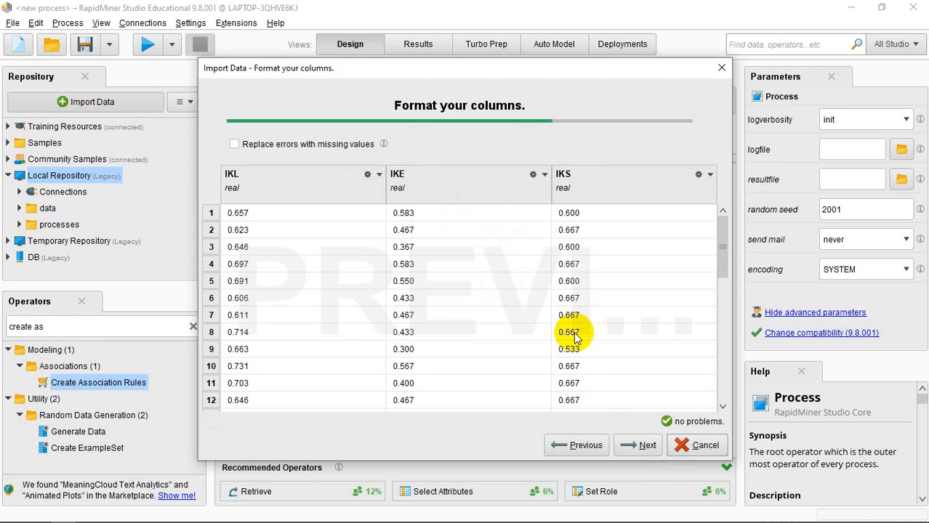
Accept the column formats for IKL, IKE and IKS and store the data as pengujiank-means in the Local Repository
scroll(379, 213, "down", 5)
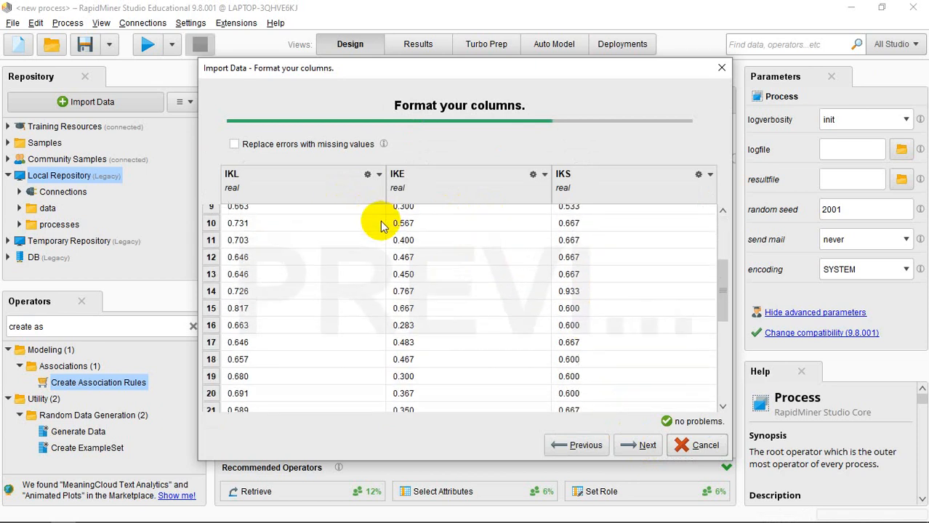
left_click(638, 445)
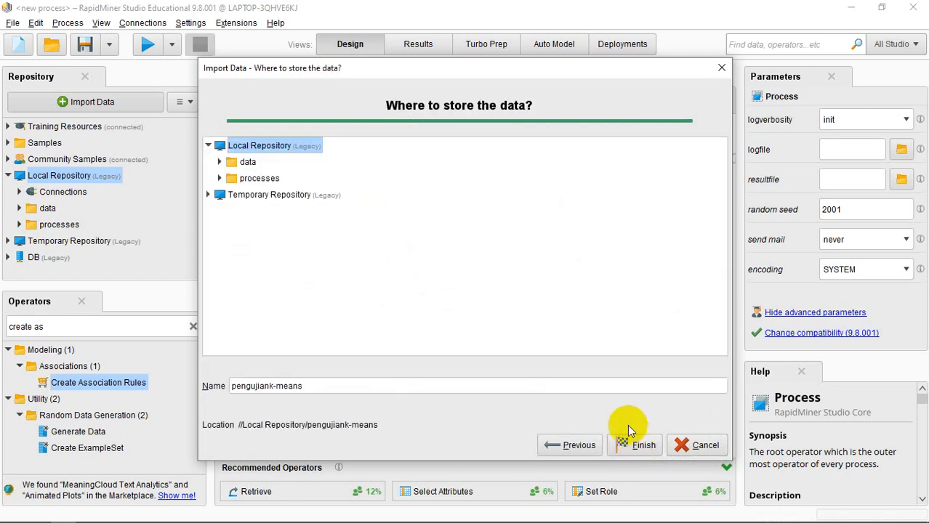
left_click(620, 445)
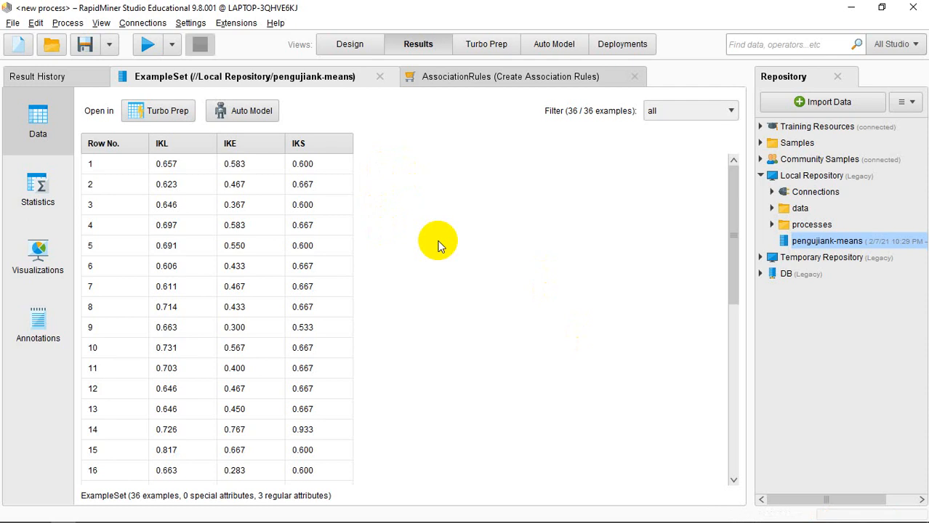
Add the pengujiank-means data set and a k-Means operator to the process in the Design view
left_click(346, 45)
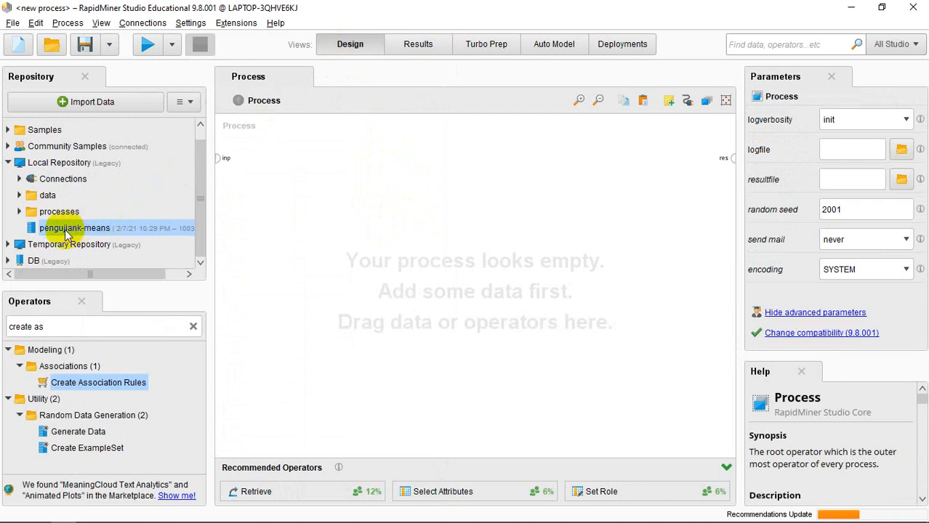
left_click_drag(65, 231, 276, 174)
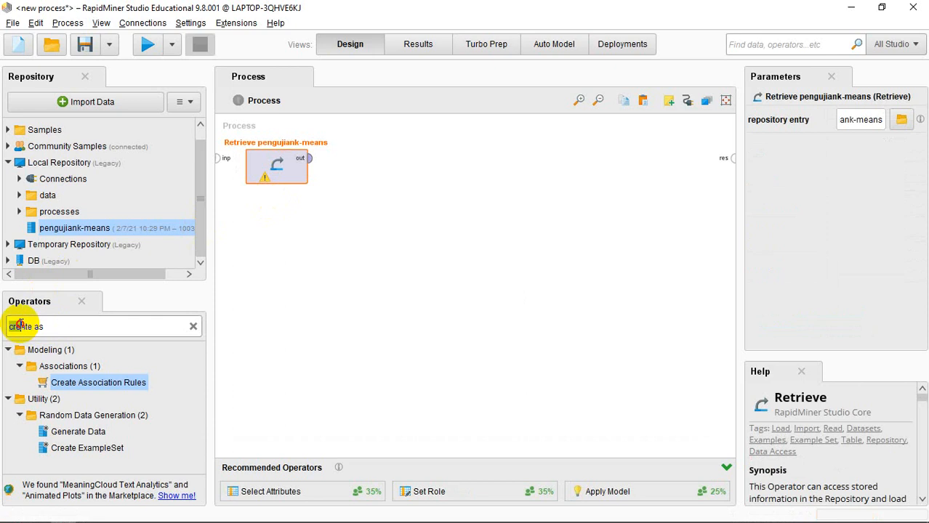
left_click_drag(58, 327, 10, 328)
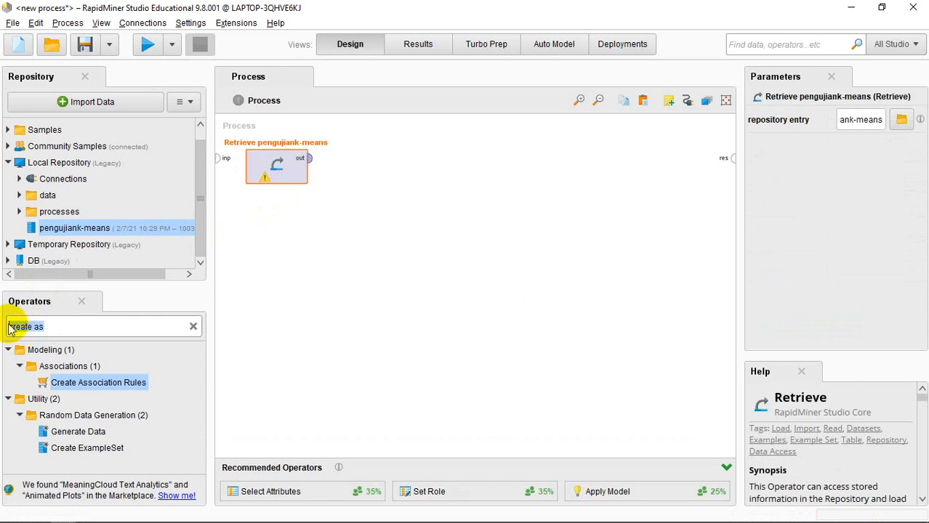
key("BackSpace")
type("k-me")
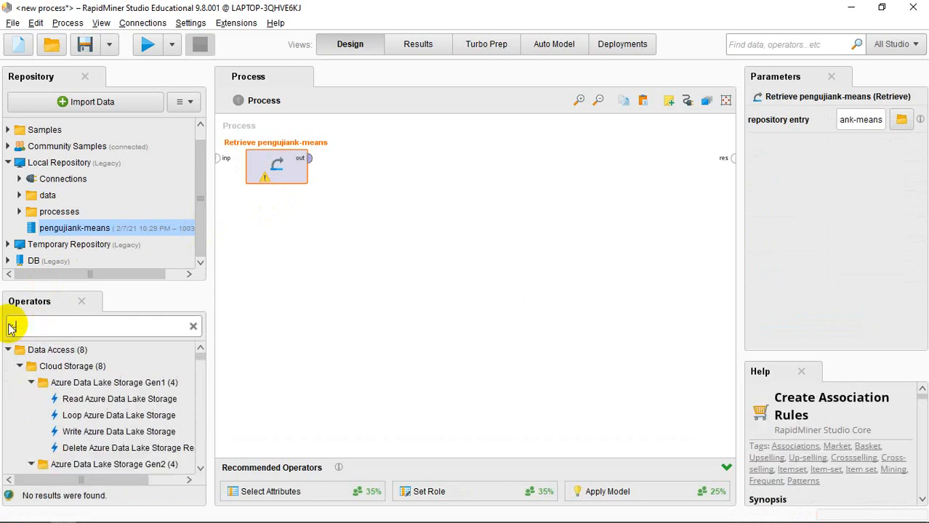
type("ans")
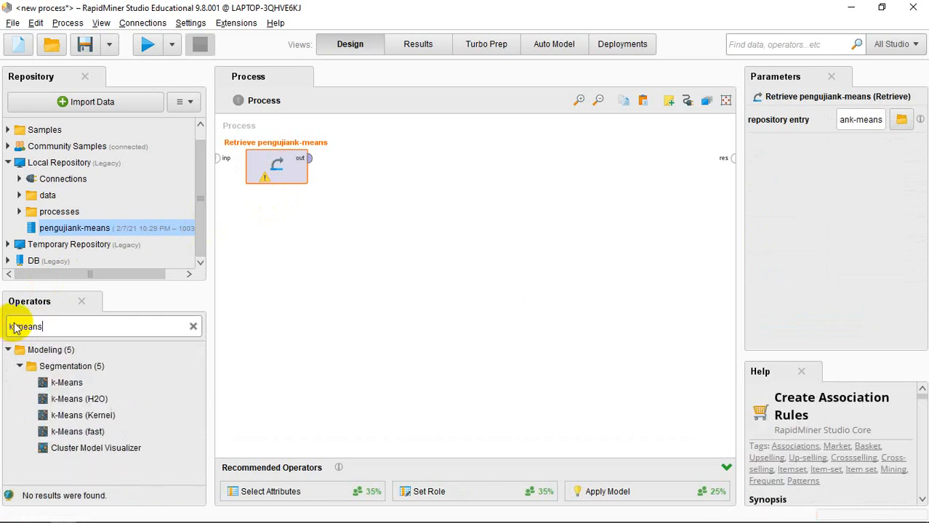
left_click_drag(65, 382, 465, 166)
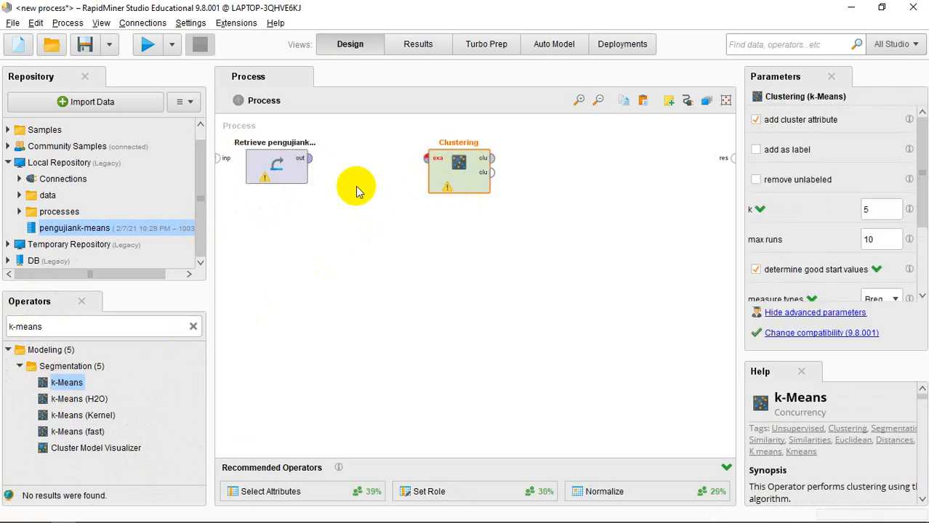
Connect the retrieved data to the Clustering operator's input and both of its cluster outputs to the process results
left_click(309, 158)
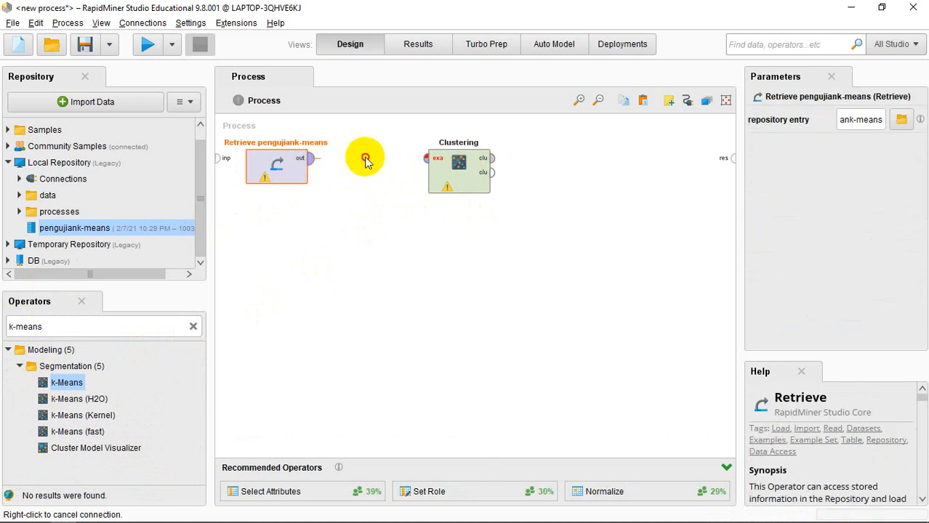
left_click(418, 159)
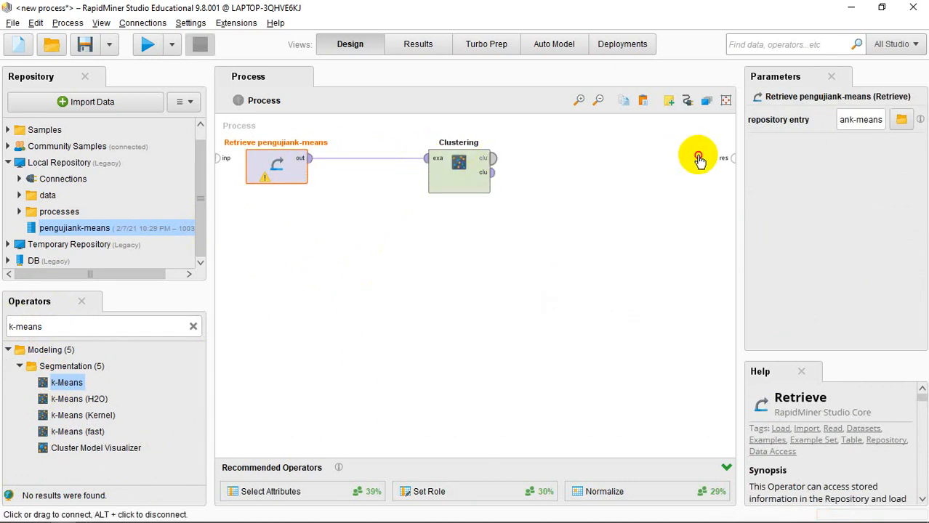
left_click(698, 159)
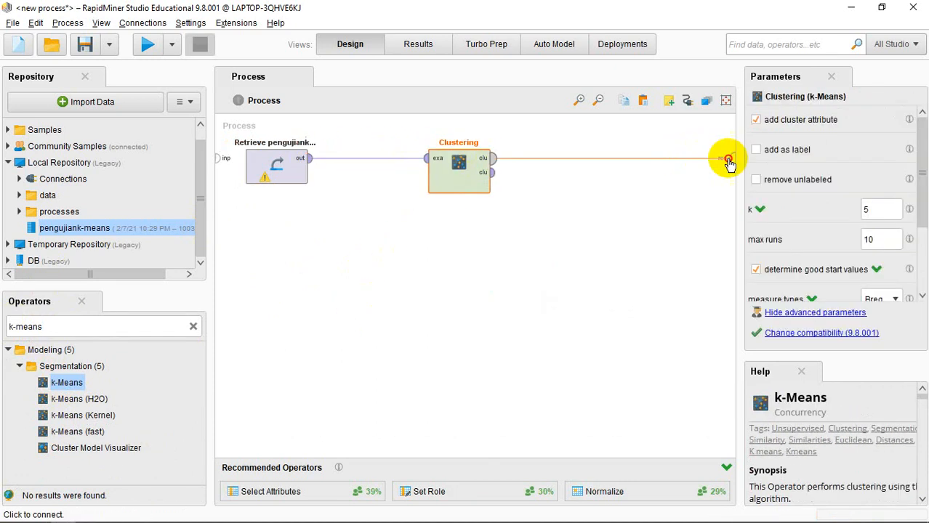
left_click(491, 172)
left_click(732, 172)
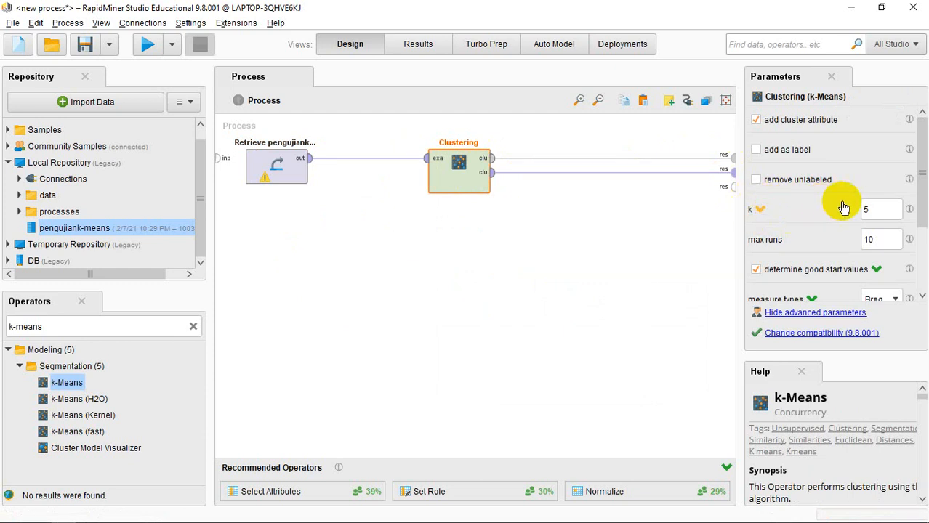
Set the Clustering operator's k to 5 and its max runs to 12
double_click(872, 208)
type("10")
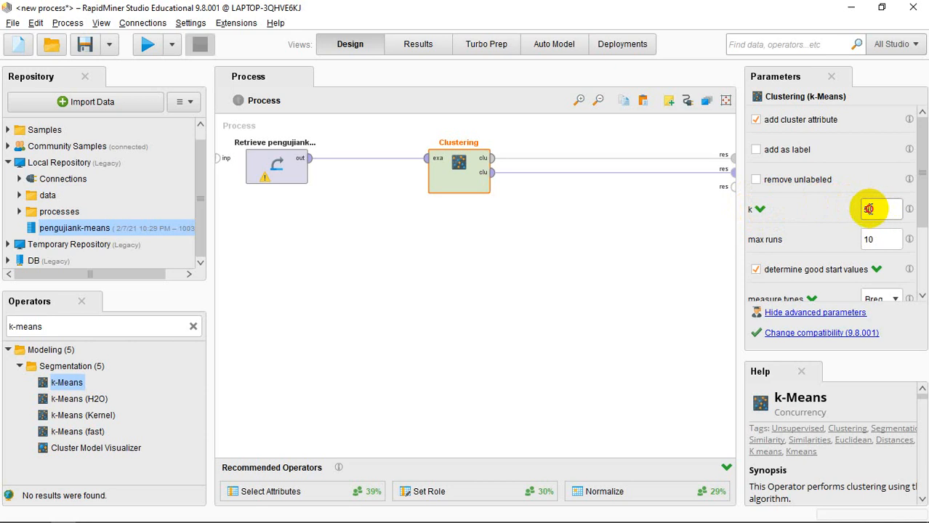
type("5")
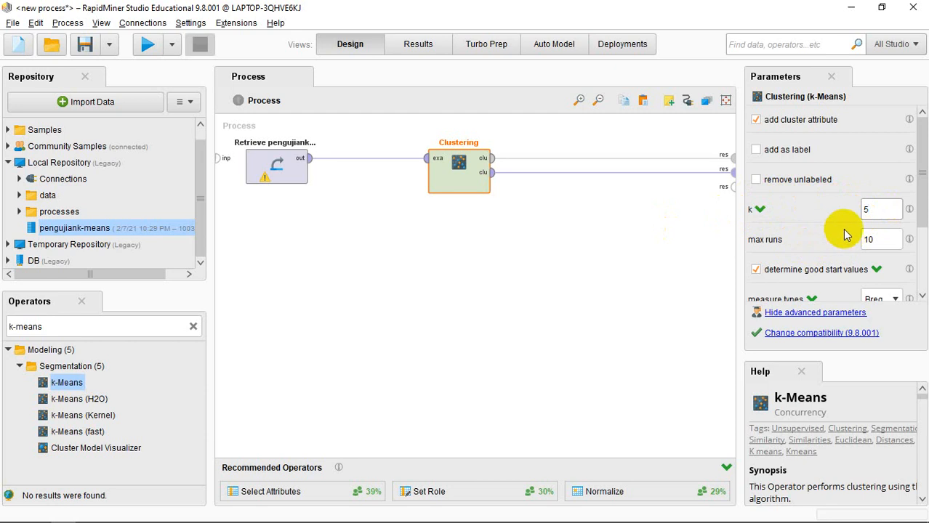
left_click_drag(879, 239, 864, 240)
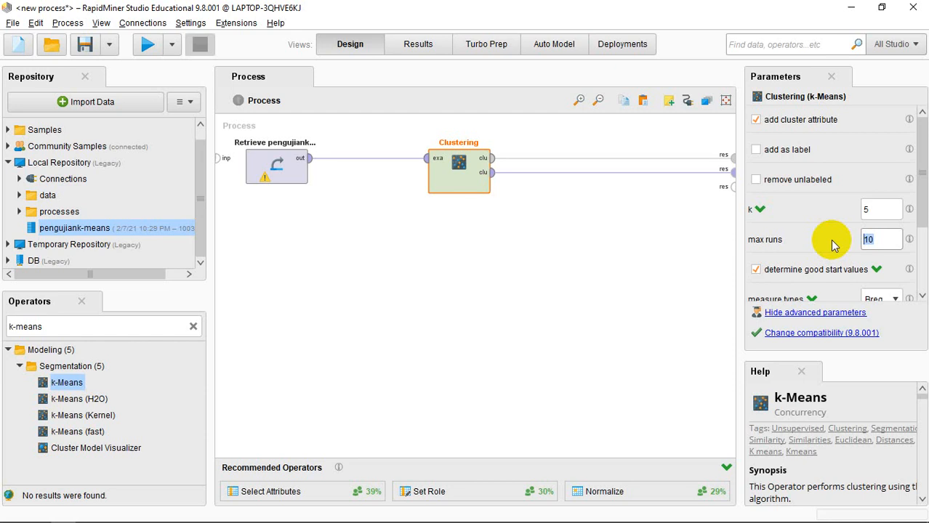
type("12")
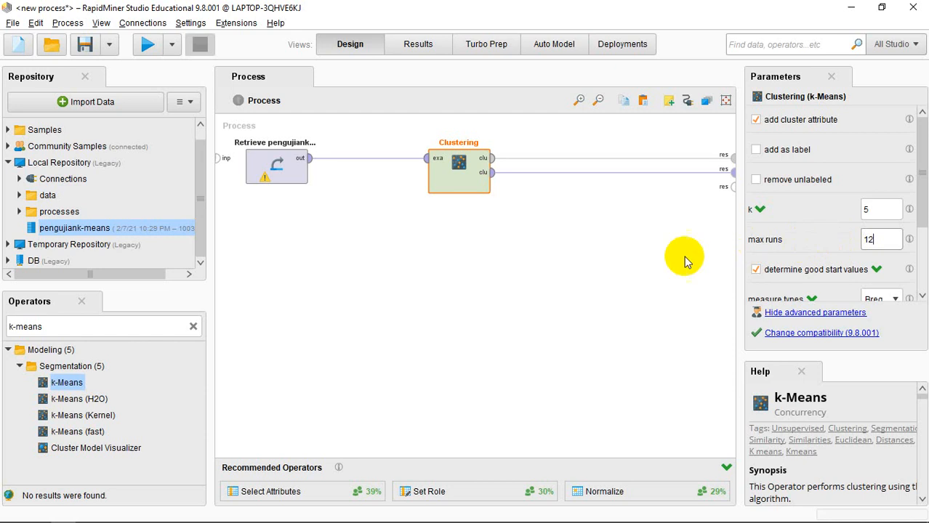
left_click(594, 317)
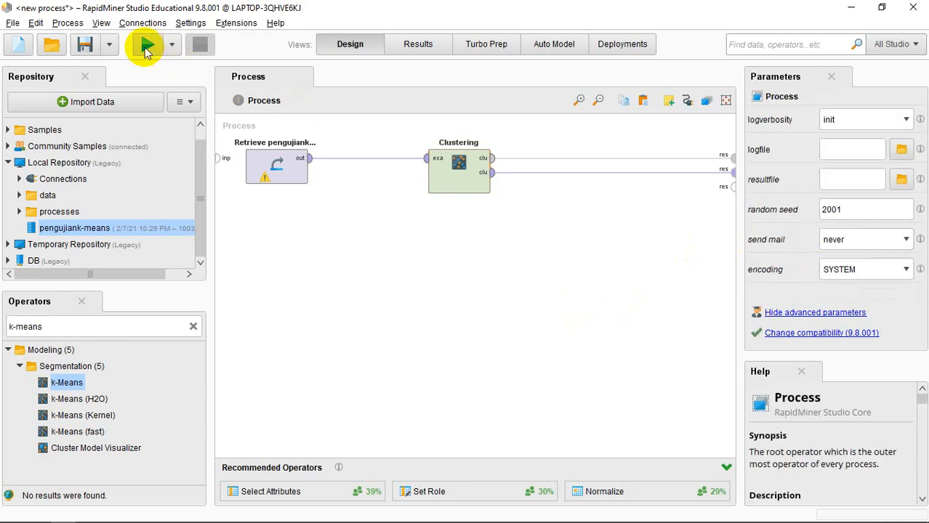
Run the process and review the cluster assigned to each row of the resulting example set
left_click(146, 48)
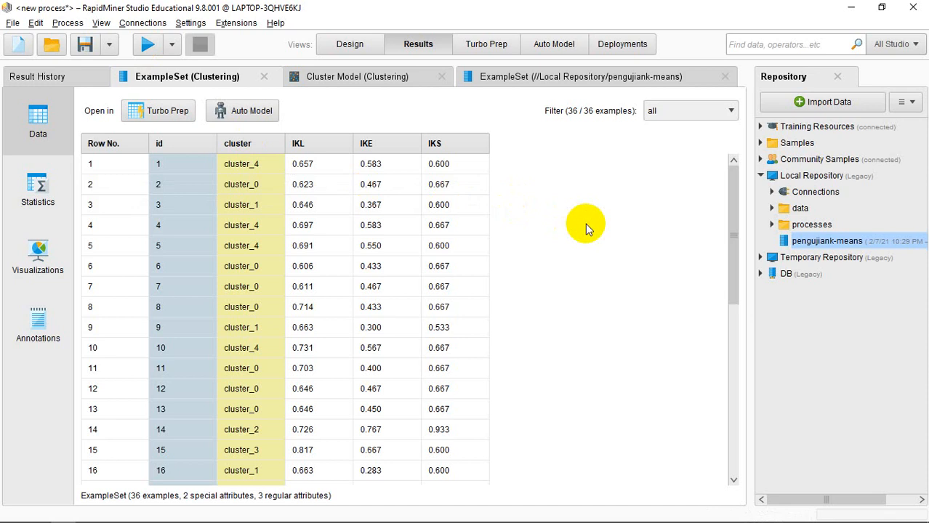
scroll(587, 229, "down", 6)
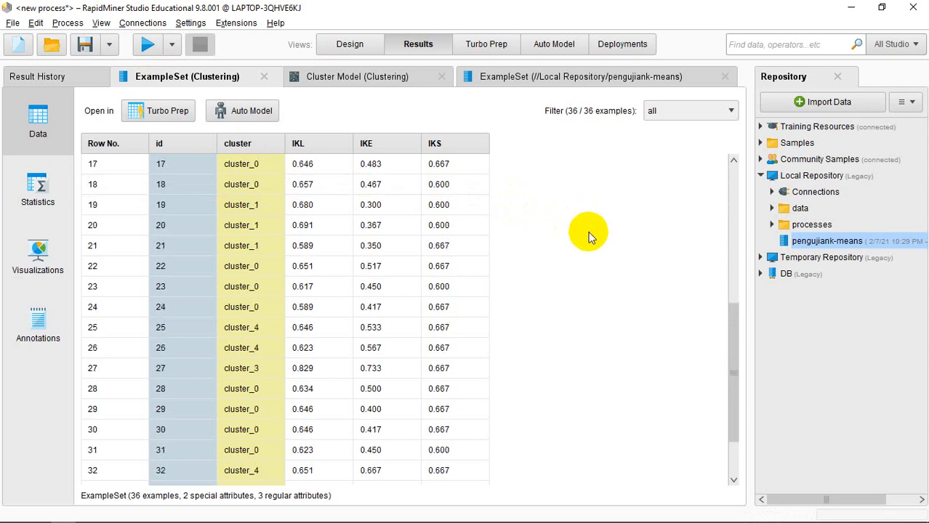
scroll(589, 237, "down", 2)
scroll(588, 237, "up", 7)
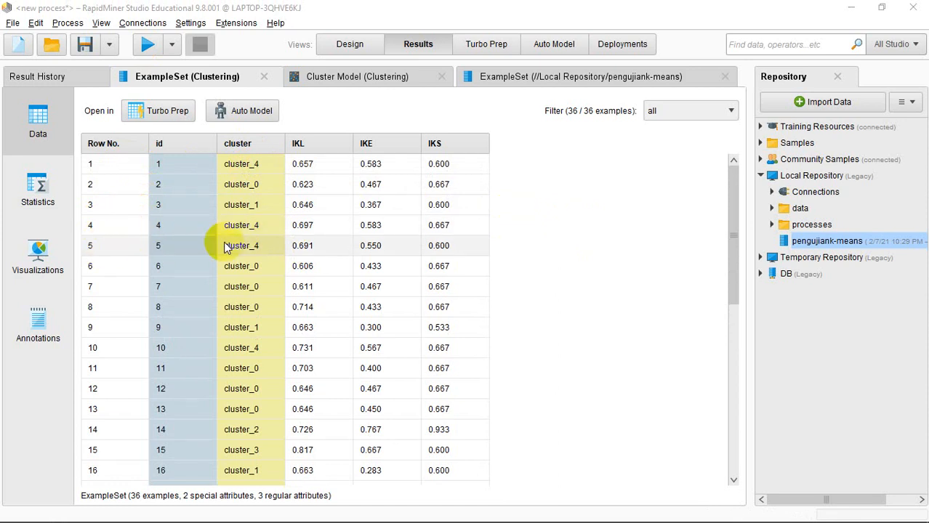
scroll(360, 240, "down", 4)
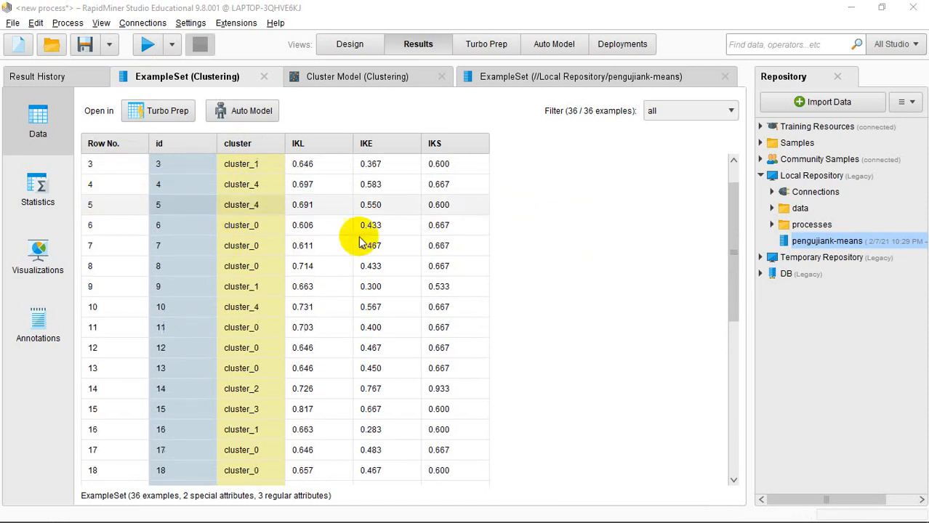
scroll(359, 242, "down", 3)
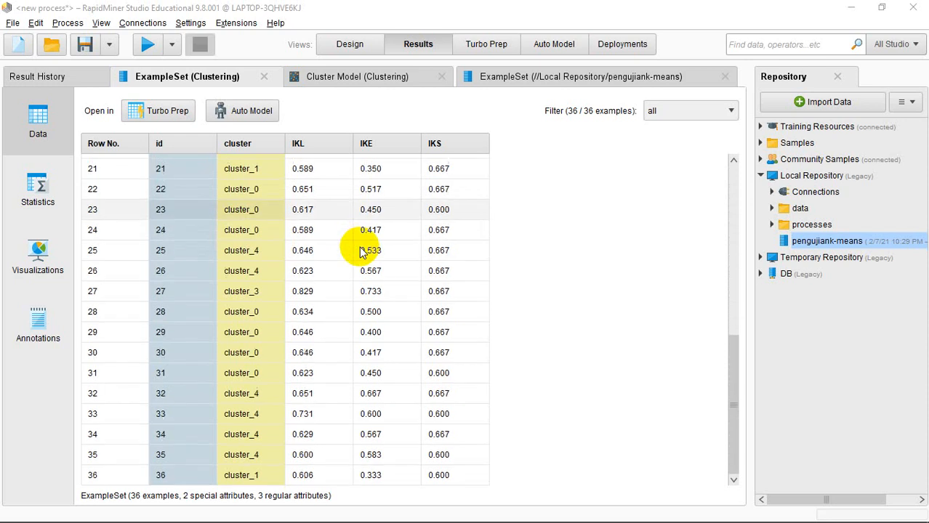
scroll(361, 254, "up", 3)
scroll(363, 255, "up", 5)
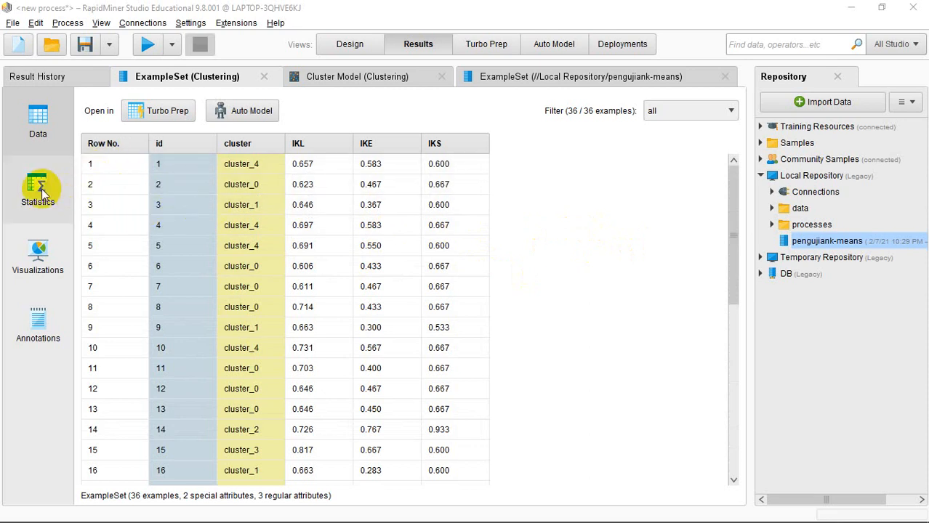
Examine the cluster model's description and the members of cluster_0, cluster_1 and cluster_2 in the folder view
left_click(337, 80)
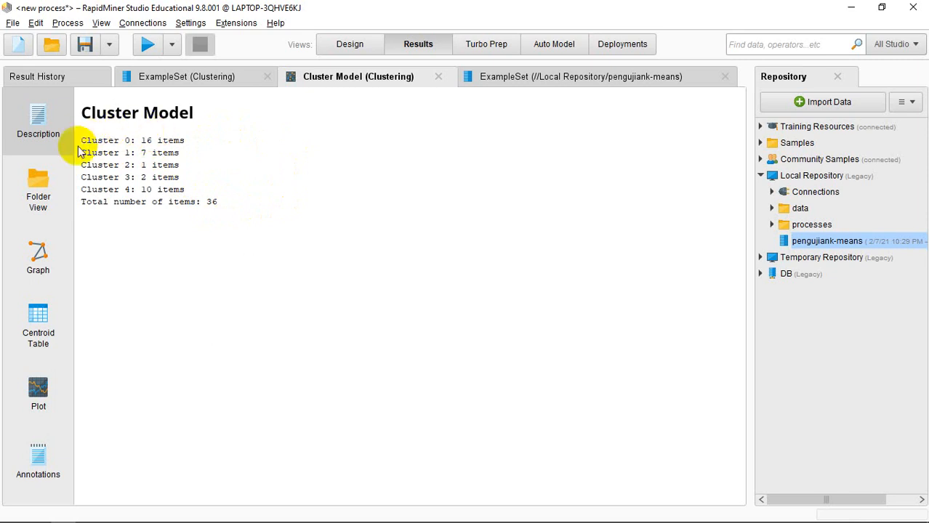
left_click(43, 187)
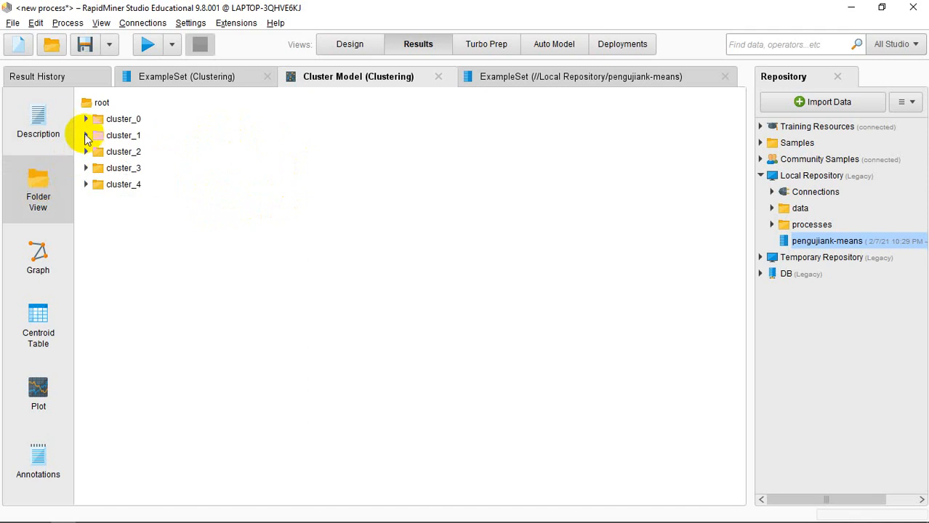
left_click(86, 120)
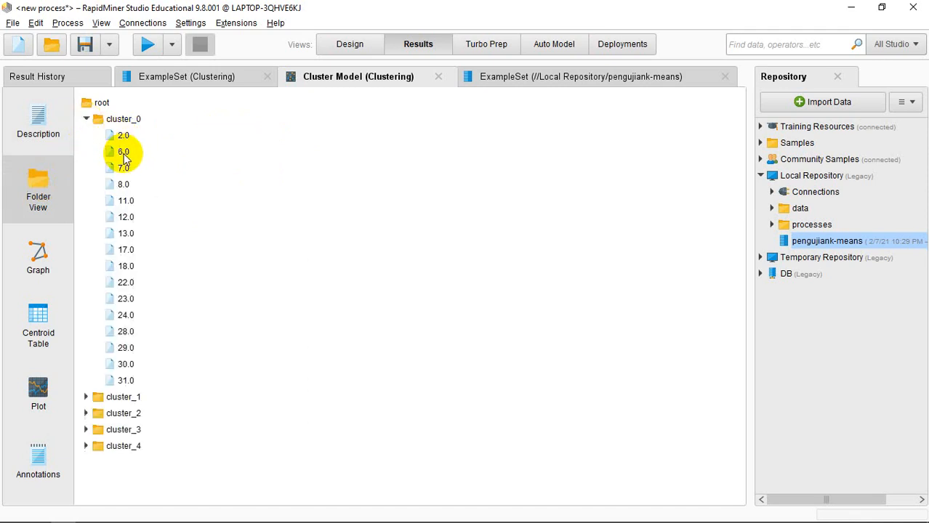
left_click(127, 397)
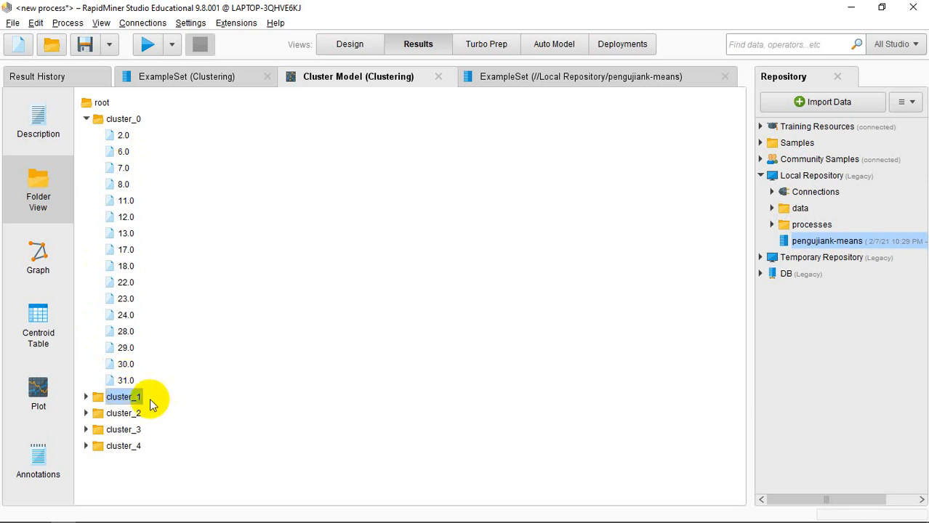
left_click(86, 397)
scroll(145, 392, "down", 2)
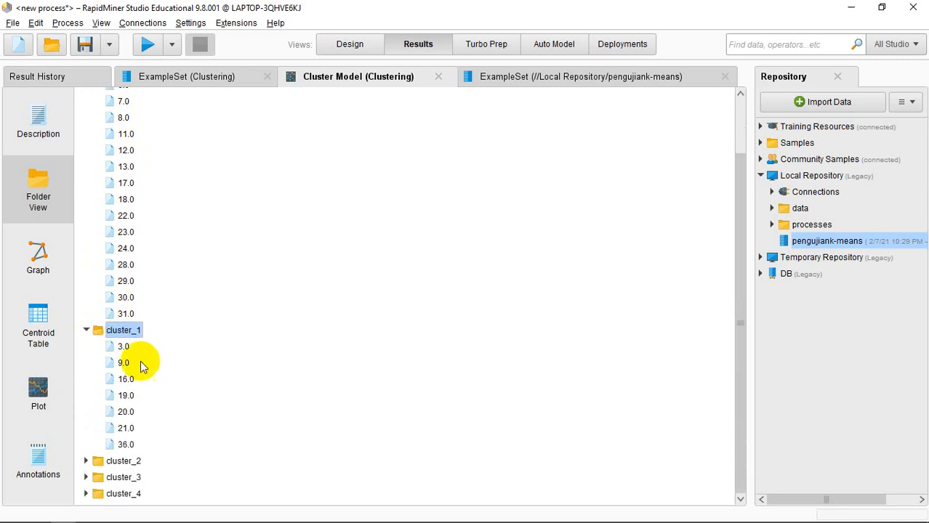
left_click(86, 461)
scroll(119, 438, "down", 1)
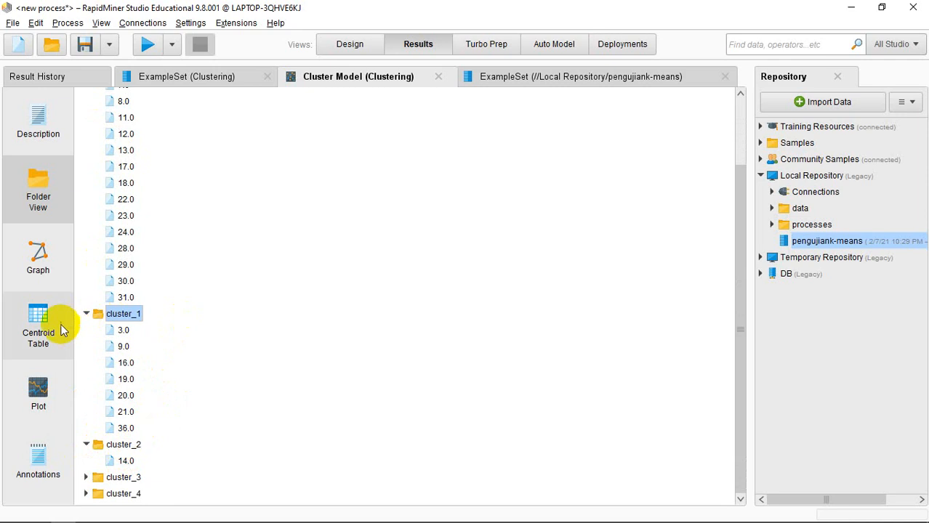
Examine the cluster model's centroid table and plot, and the attribute statistics of the clustered example set
left_click(50, 341)
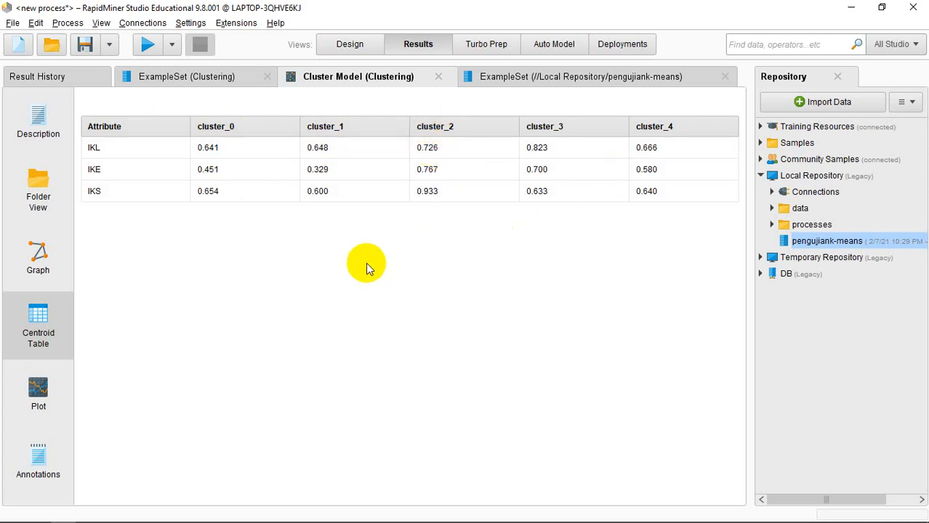
left_click(37, 391)
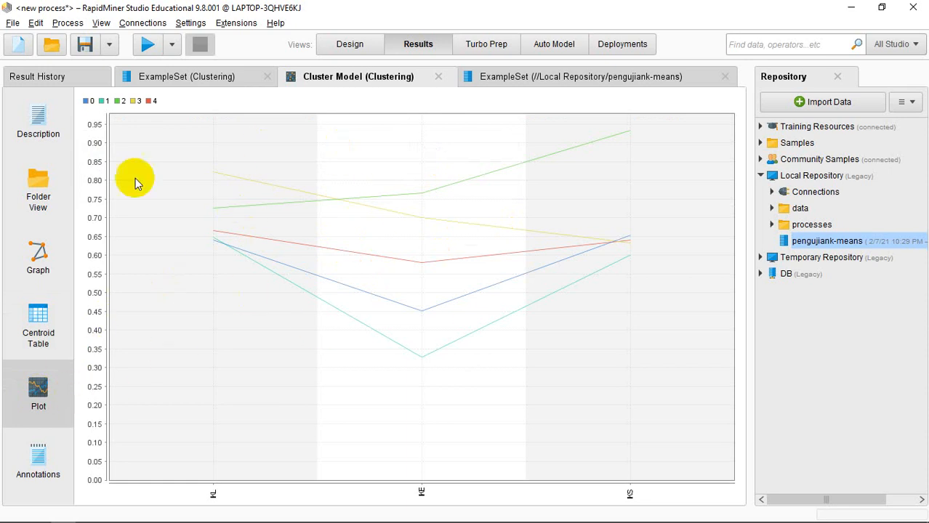
left_click(40, 131)
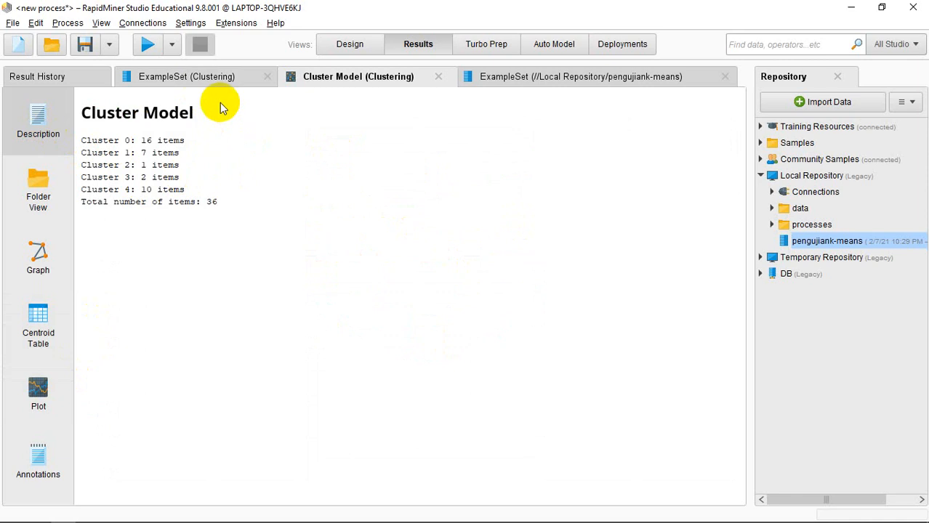
left_click(209, 81)
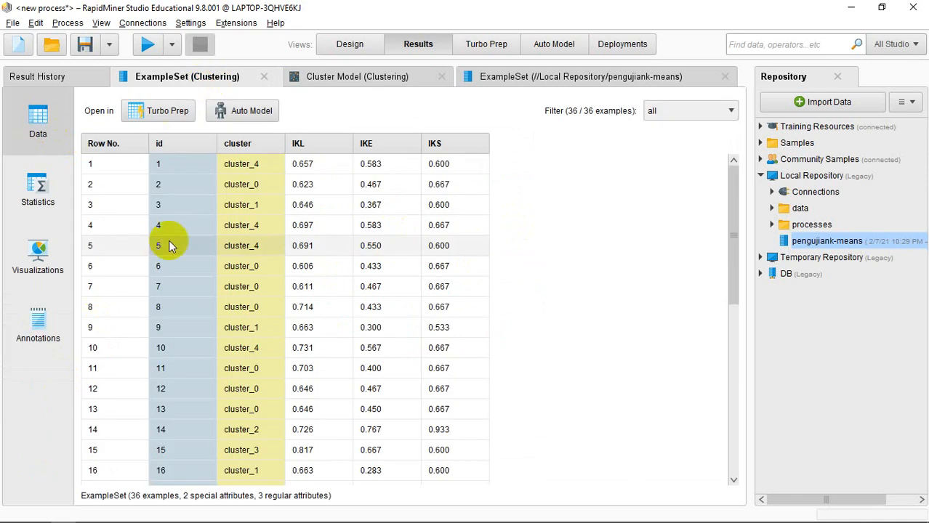
left_click(40, 193)
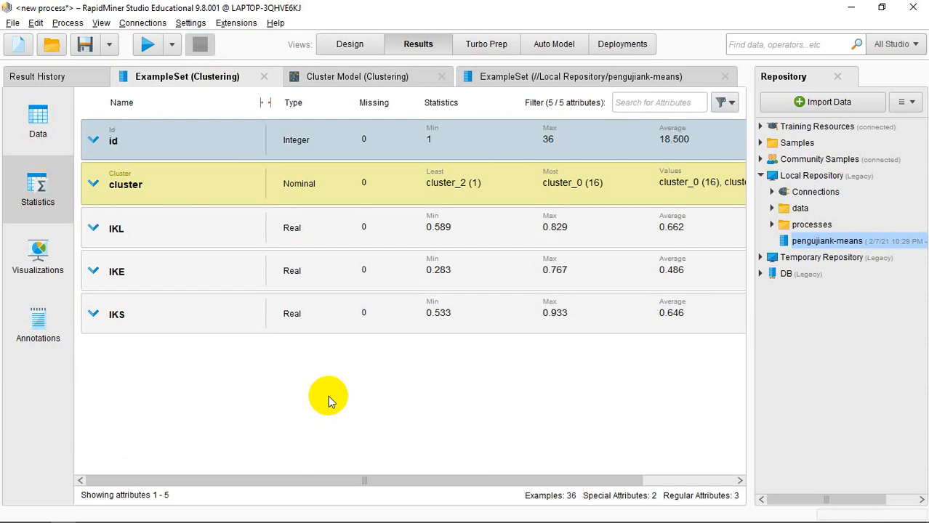
Visualize the clustered example set, trying the Scatter Matrix and Histogram plot types and returning to the Scatter / Bubble plot
left_click(49, 261)
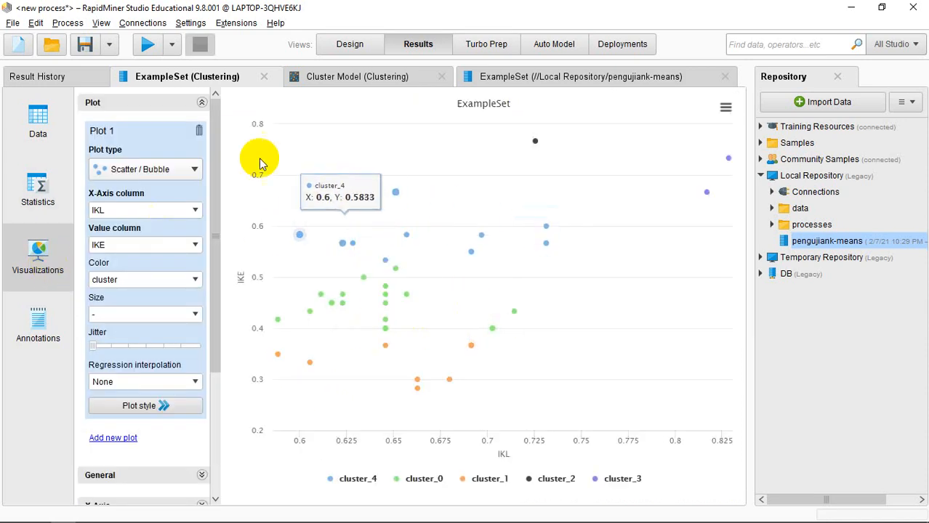
left_click(190, 172)
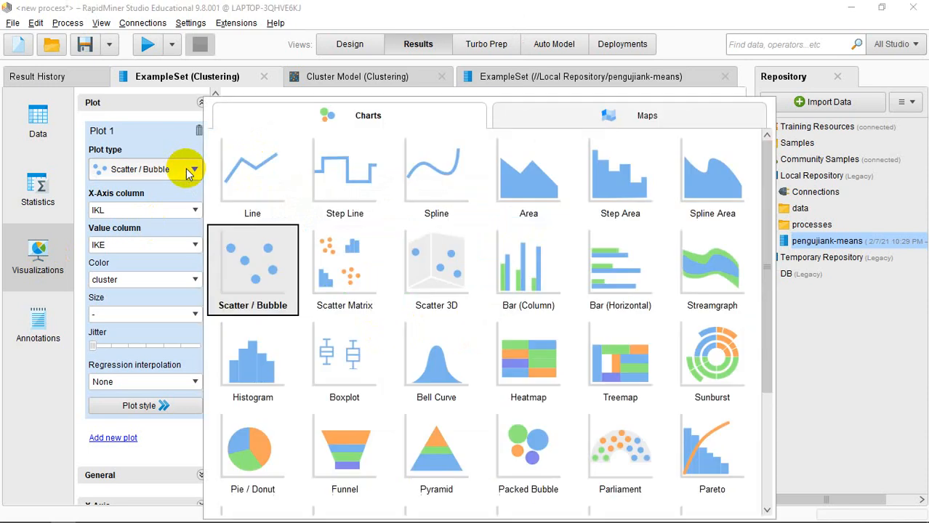
left_click(354, 251)
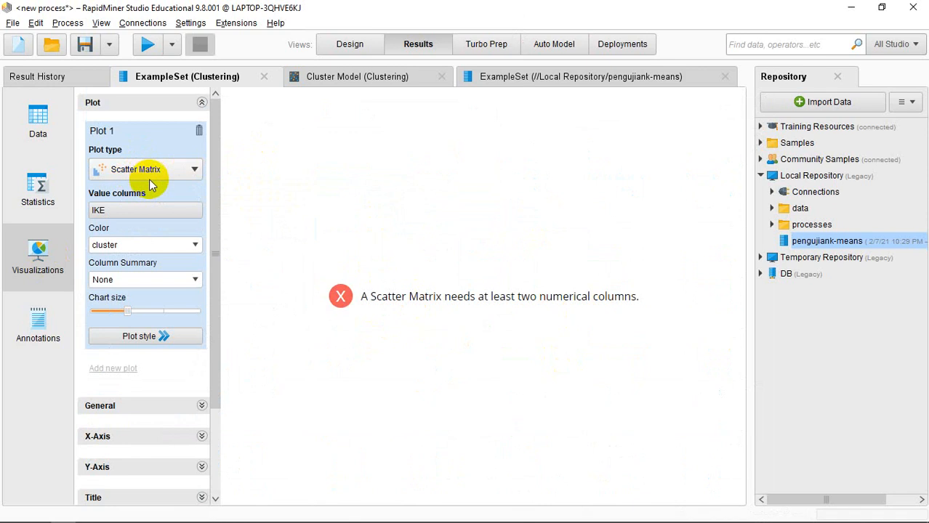
left_click(151, 175)
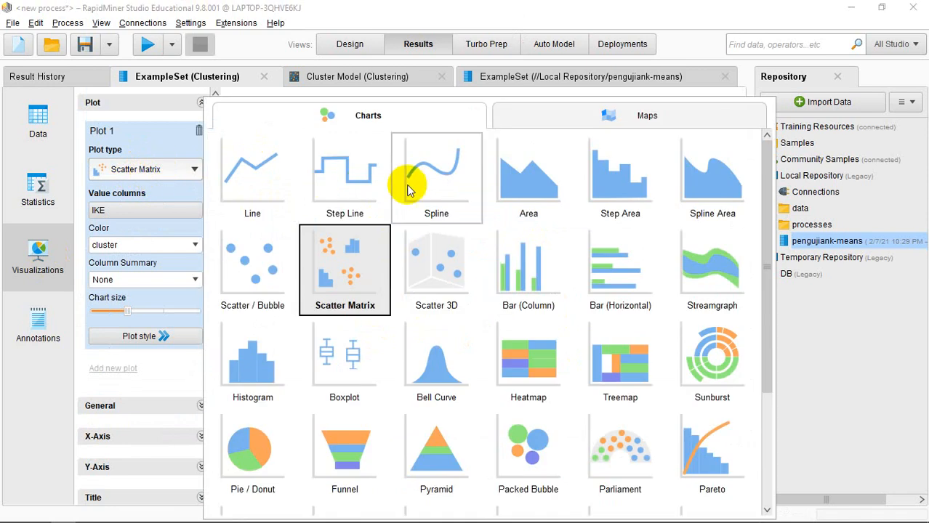
left_click(271, 346)
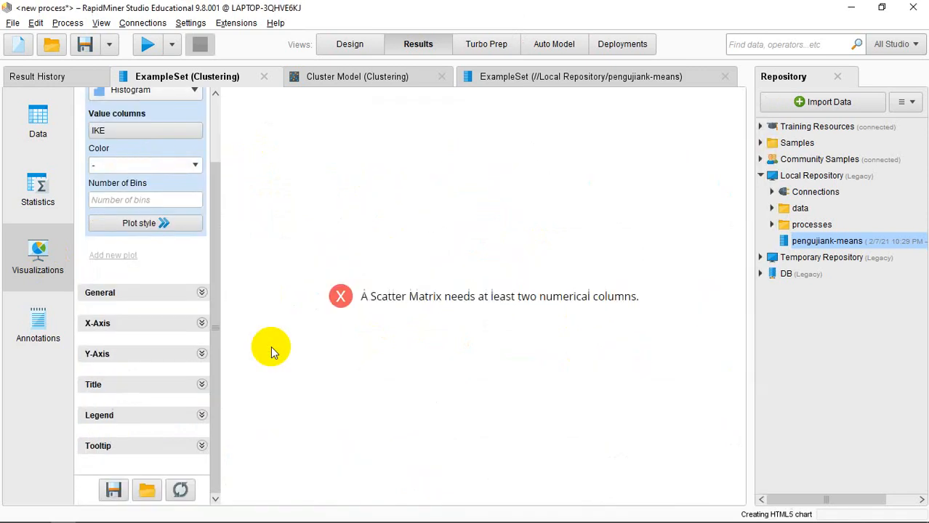
left_click(155, 175)
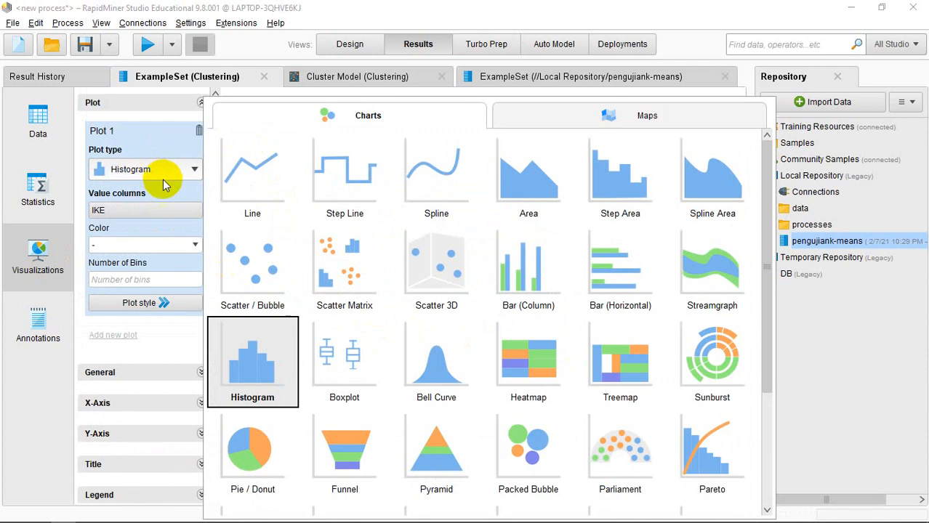
left_click(246, 264)
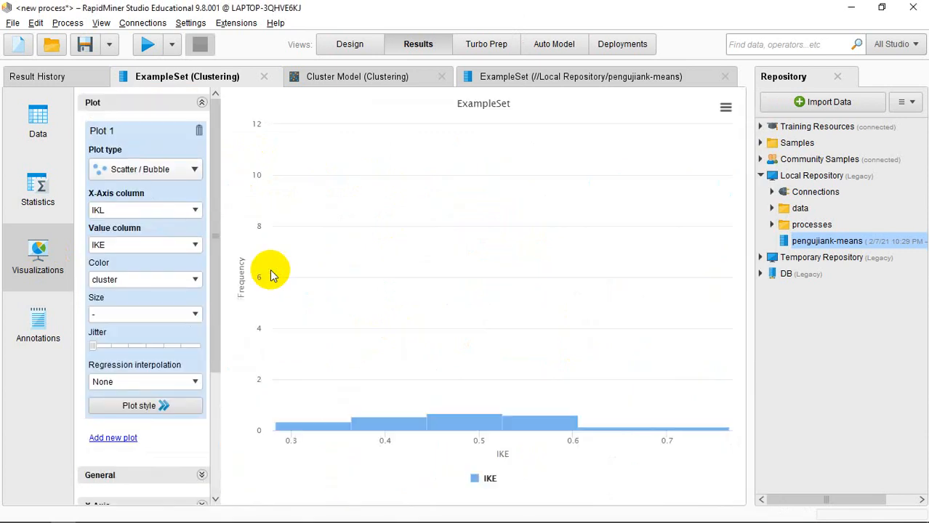